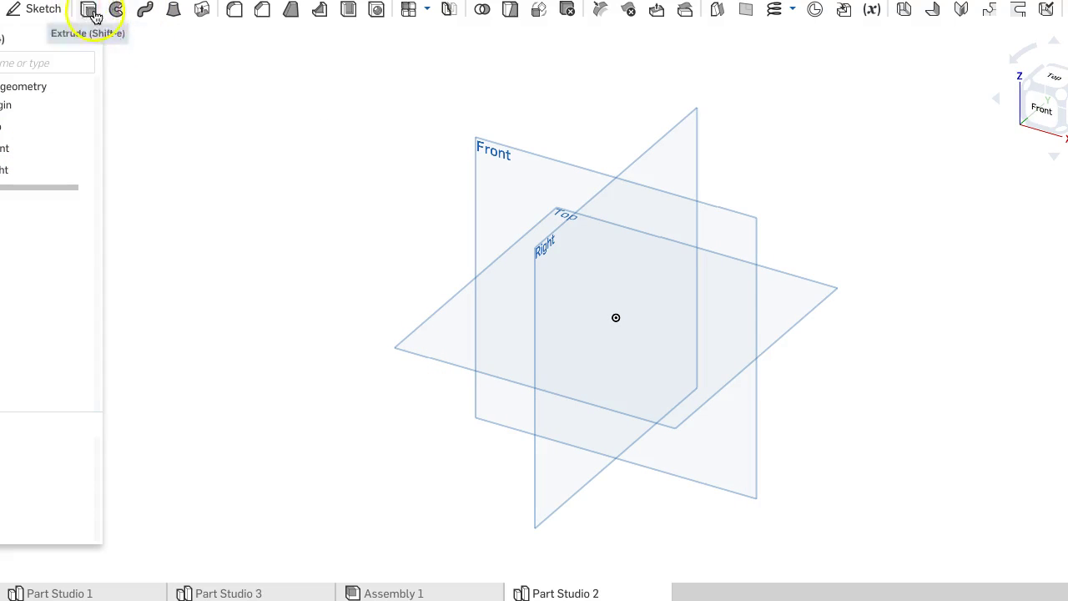
Create a sketch on the Top plane, accept it, and reopen it for editing viewed normal to the plane
left_click(25, 10)
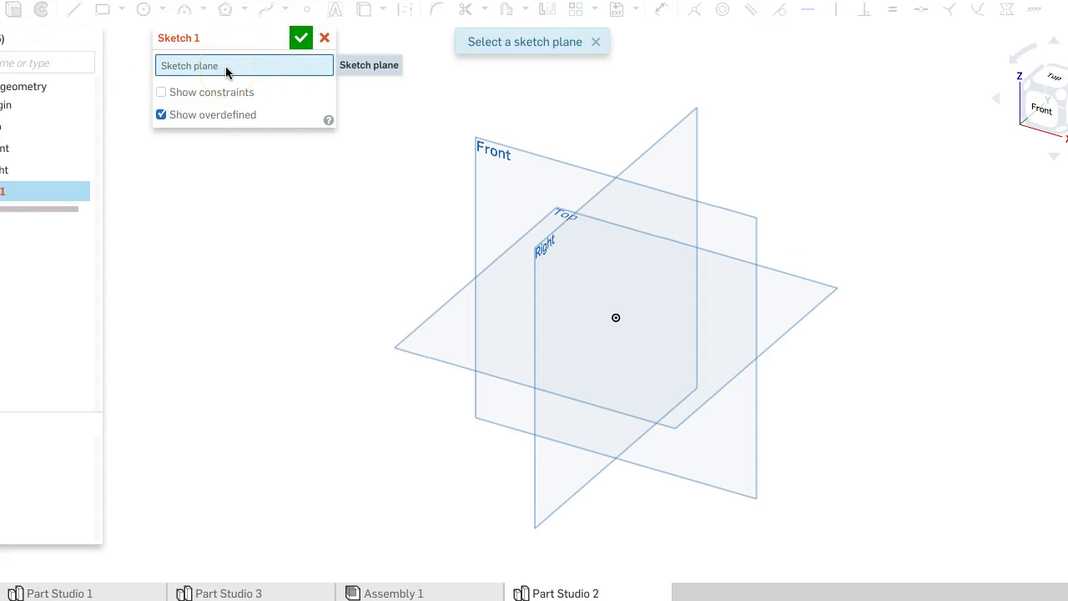
left_click(527, 269)
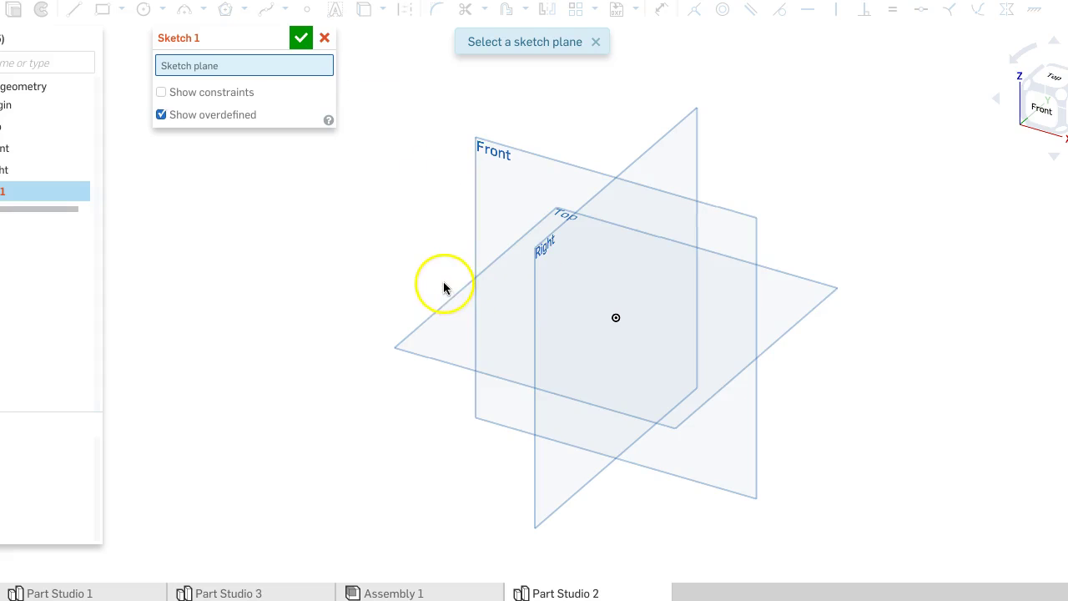
left_click(457, 337)
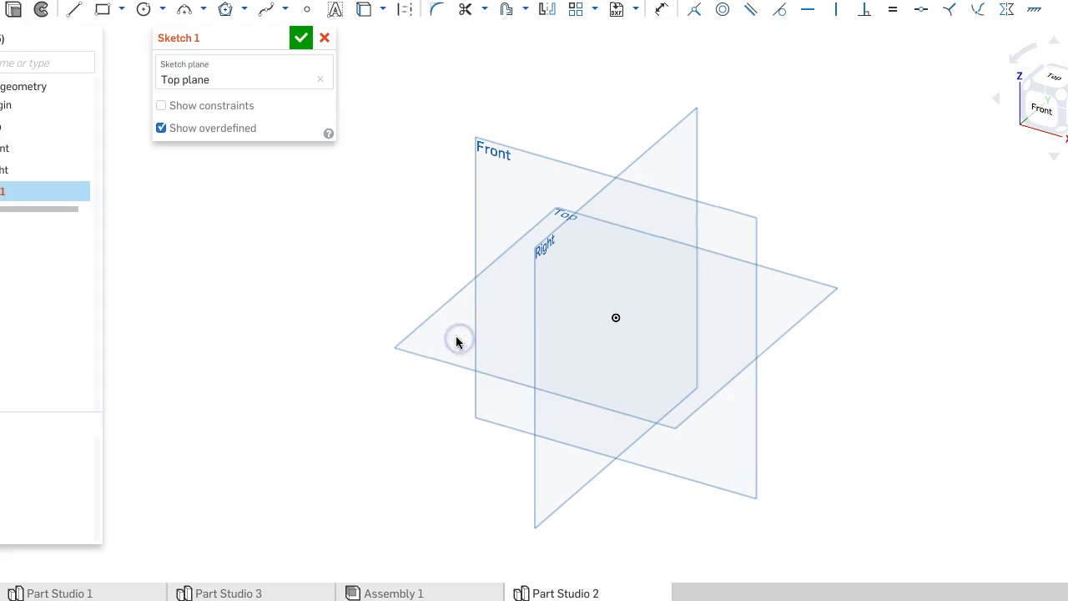
left_click(303, 39)
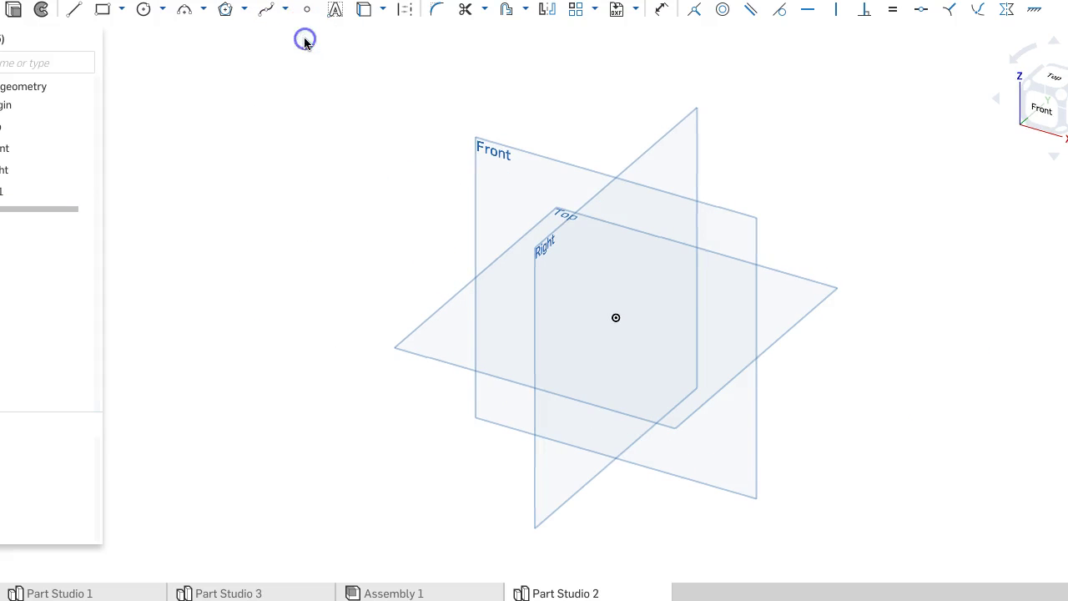
double_click(49, 191)
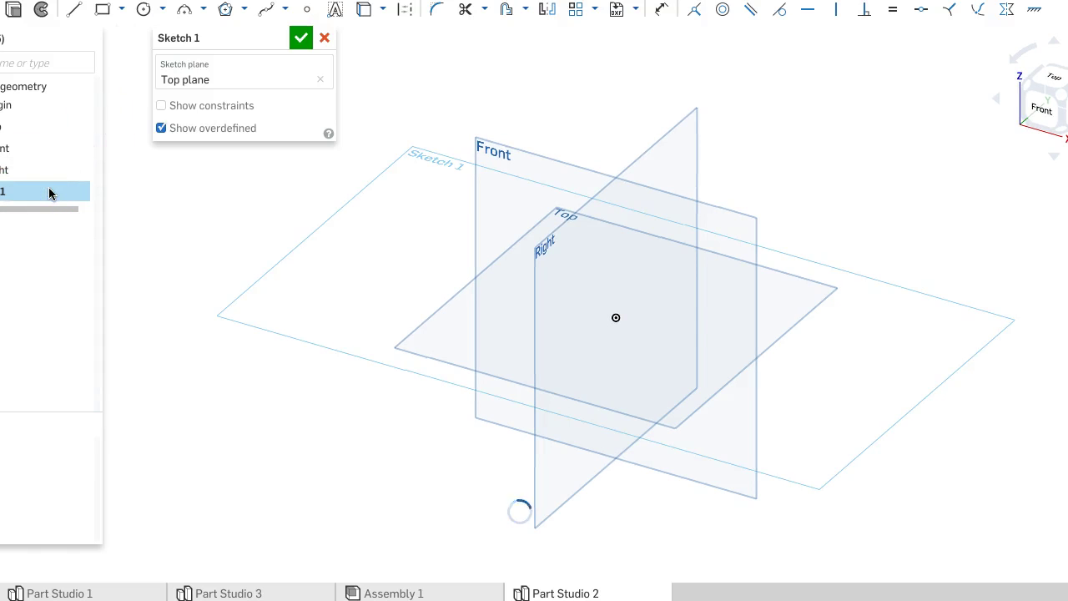
key("n")
mouse_move(737, 201)
middle_mouse_down()
mouse_move(715, 189)
mouse_move(498, 186)
middle_mouse_up()
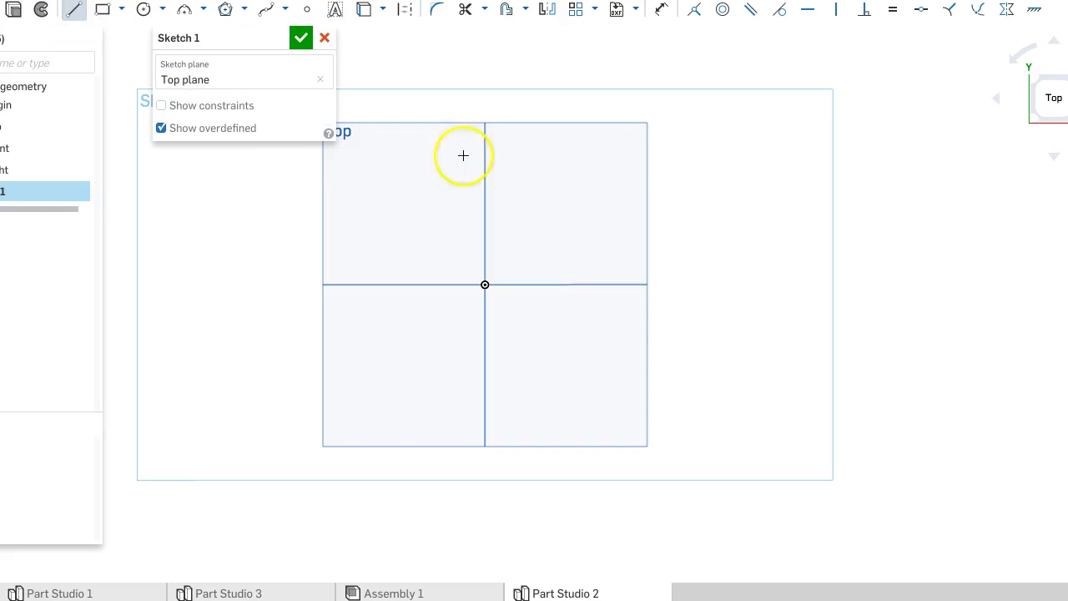
Sketch a closed irregular five-sided profile around the origin with edges about 31 to 44 mm long, and finish the sketch
left_click_drag(486, 336, 557, 321)
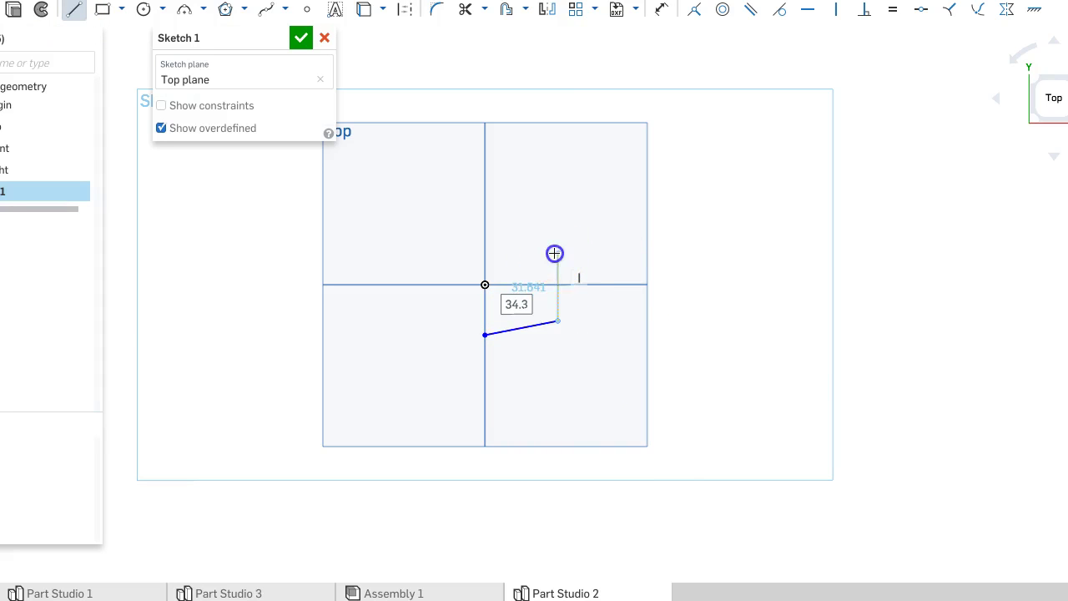
left_click(485, 217)
left_click_drag(474, 225, 420, 287)
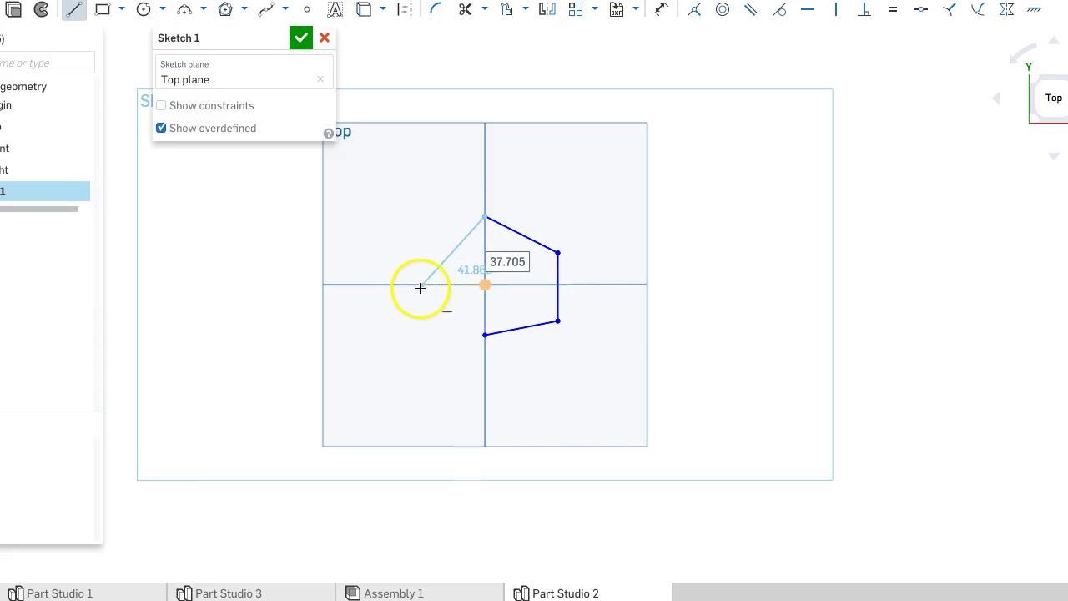
left_click(418, 285)
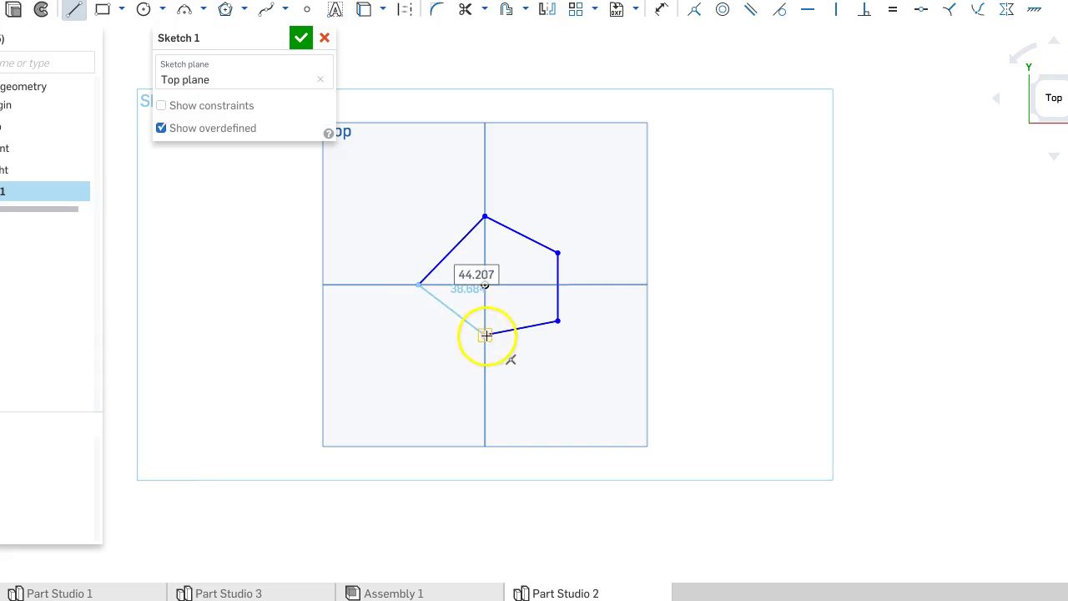
left_click(486, 336)
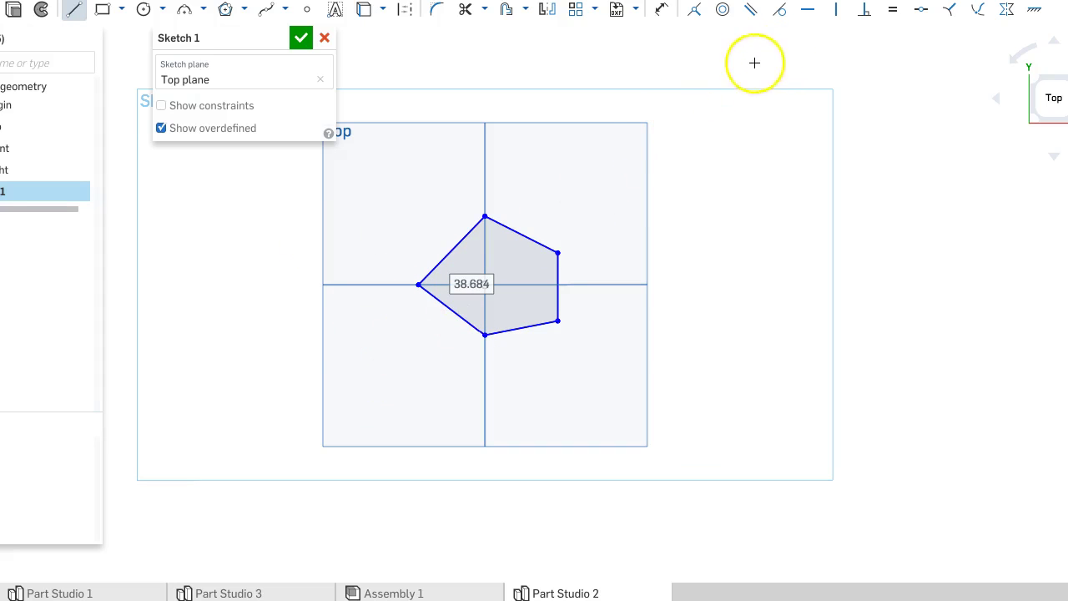
left_click(298, 36)
Start extruding the five-sided sketch region as a new solid with a blind depth of 65 mm
mouse_move(543, 162)
right_mouse_down()
mouse_move(658, 183)
mouse_move(675, 206)
mouse_move(655, 201)
right_mouse_up()
left_click(89, 10)
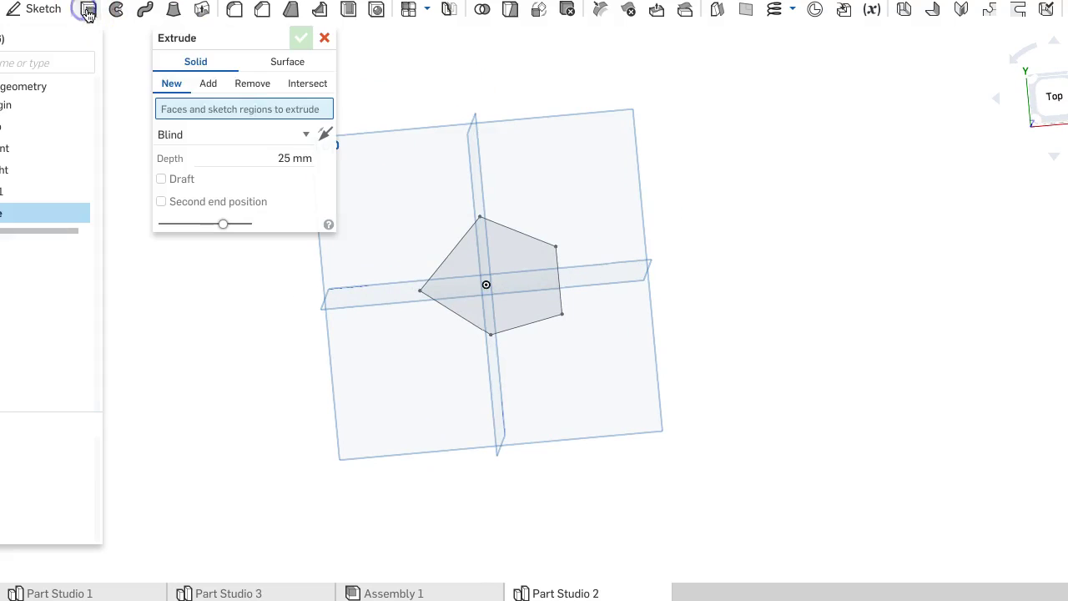
left_click(503, 249)
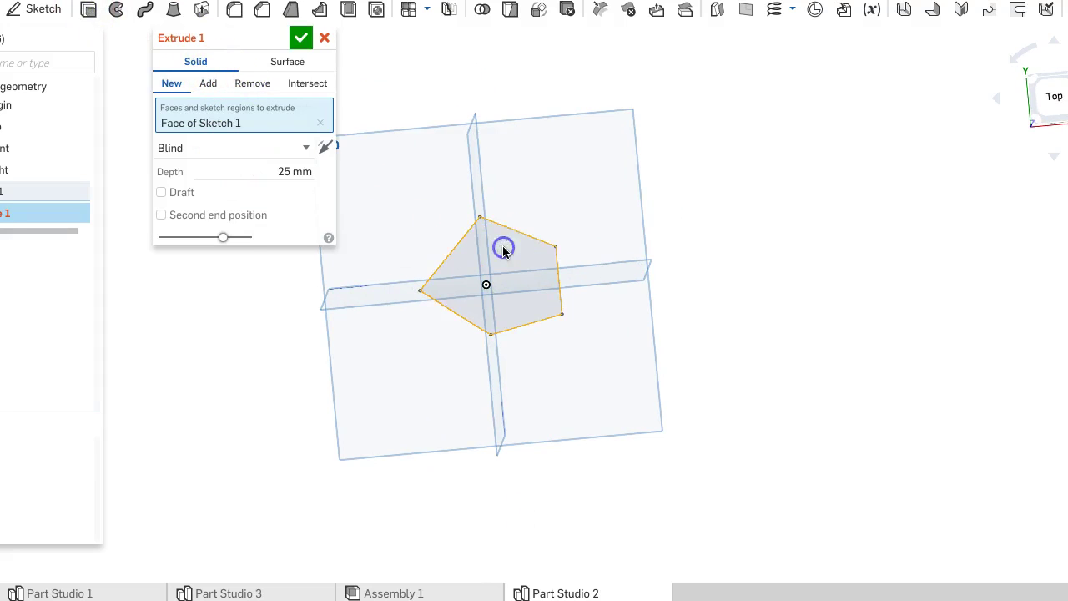
right_click_drag(631, 191, 597, 163)
left_click_drag(477, 220, 443, 162)
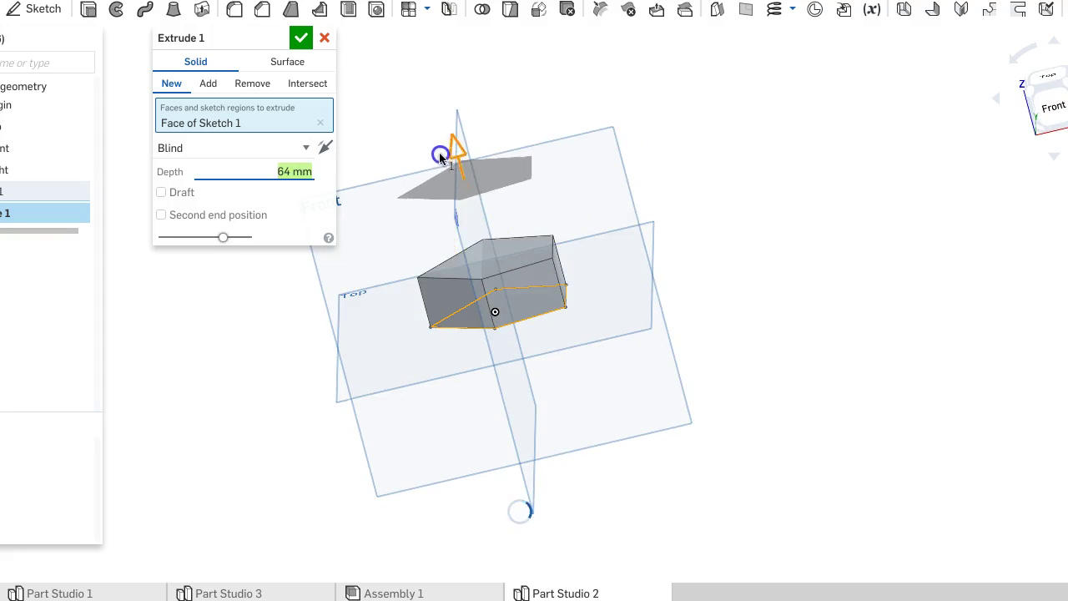
Try a 3 degree draft on the extrusion and switch its taper direction to compare both results
left_click(161, 194)
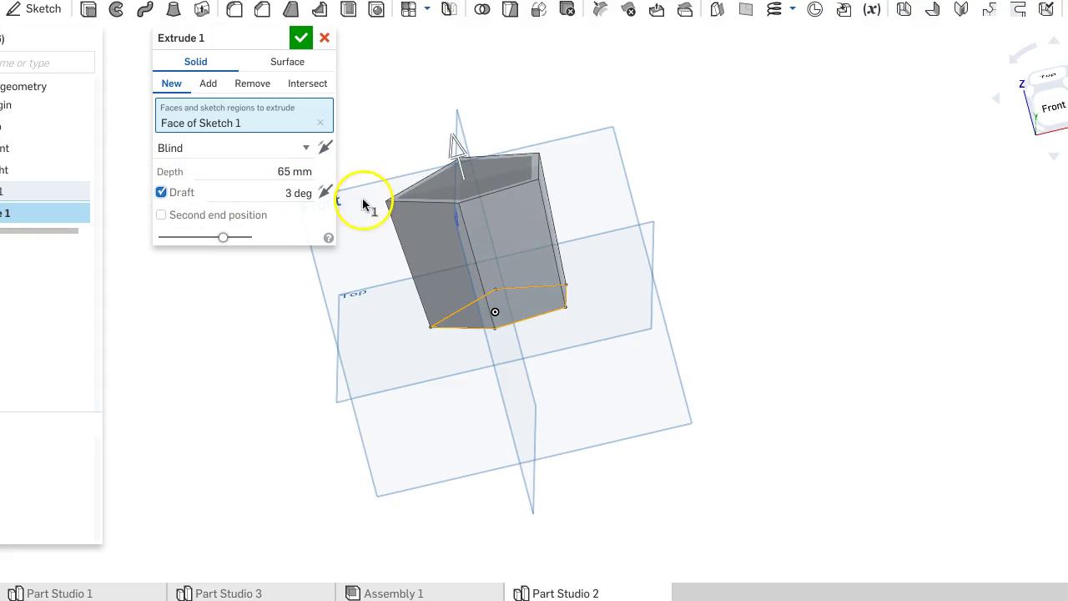
left_click(327, 198)
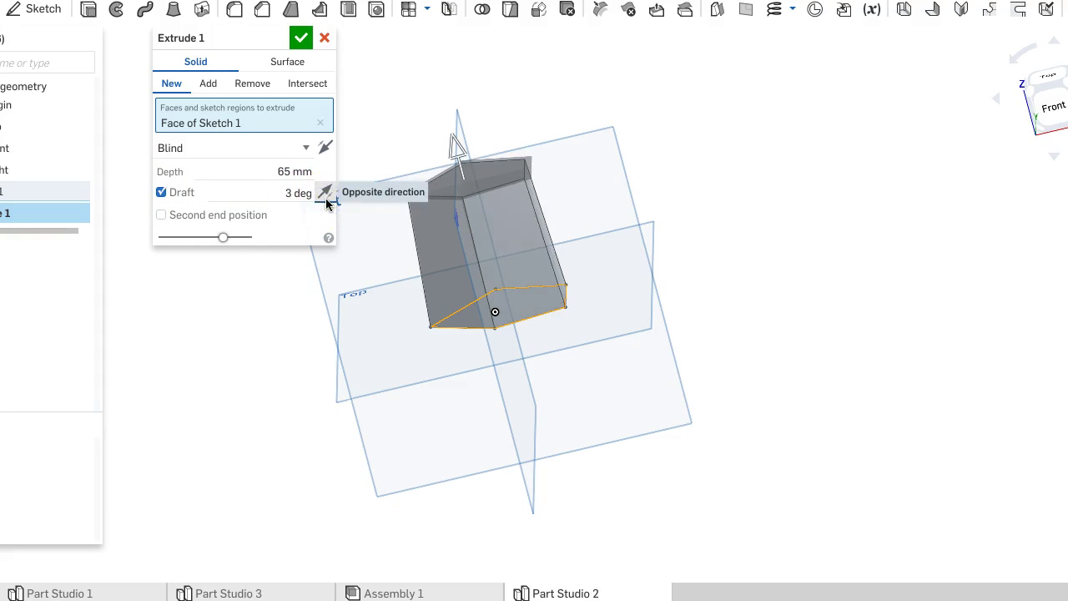
scroll(548, 181, "up", 4)
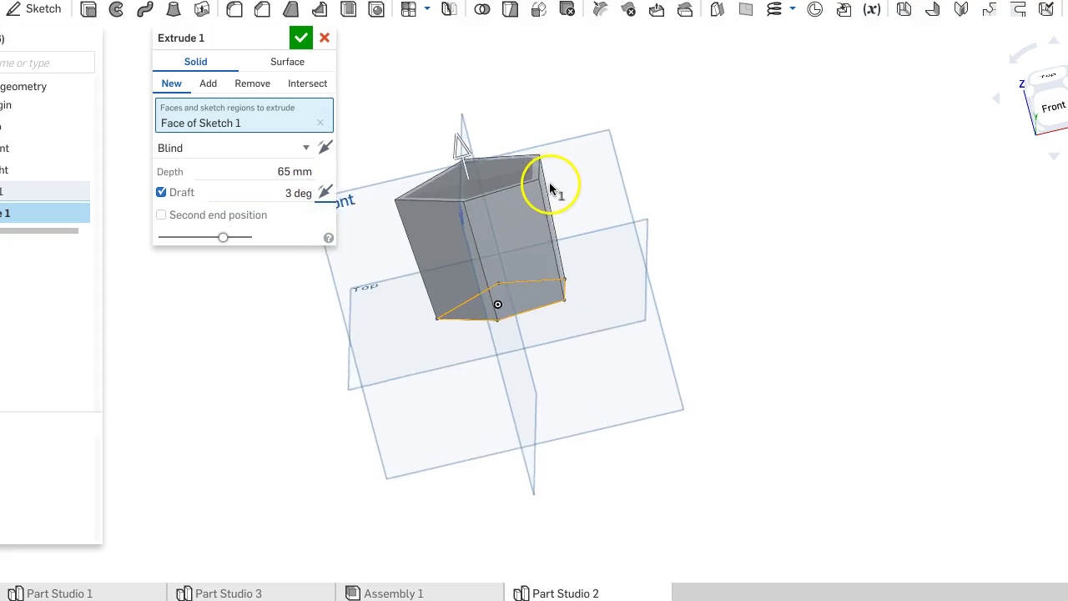
scroll(550, 189, "up", 3)
left_click_drag(239, 43, 807, 96)
mouse_move(705, 201)
right_mouse_down()
mouse_move(702, 173)
mouse_move(707, 193)
right_mouse_up()
left_click(734, 234)
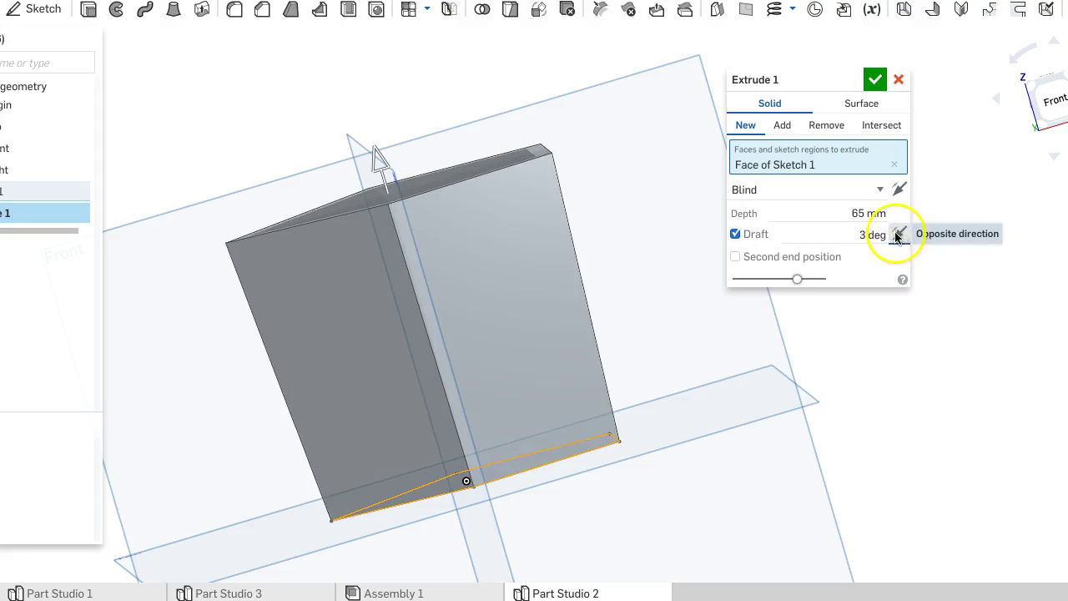
Set the extrusion's draft angle to 40 degrees and reverse the taper so it narrows inward
left_click(863, 235)
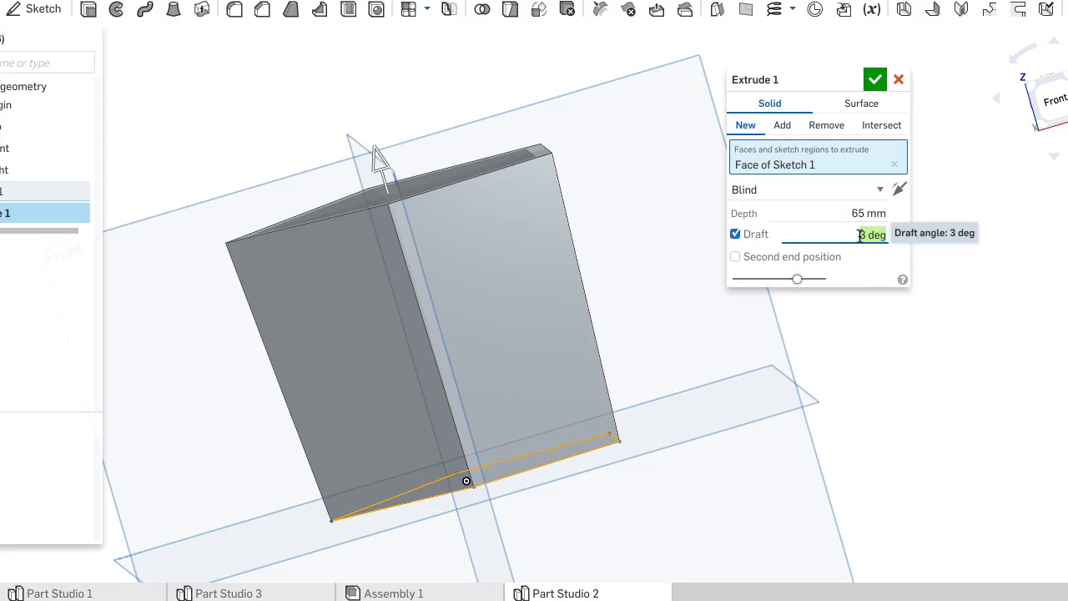
type("40")
left_click(874, 264)
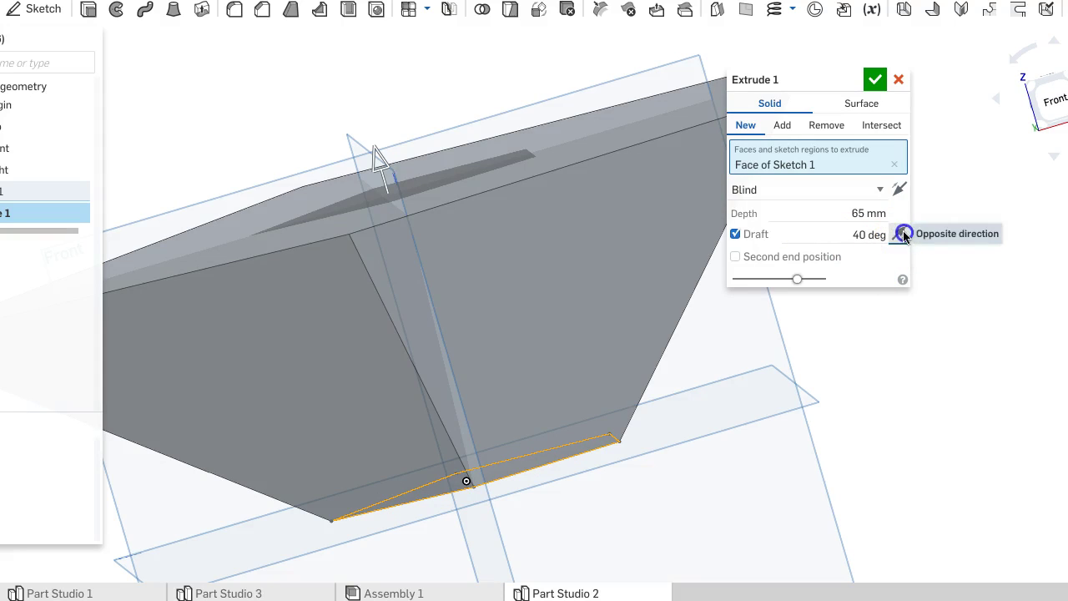
left_click(900, 234)
Set the extrusion's draft angle to 10 degrees and toggle between the inward and outward taper directions
left_click(870, 235)
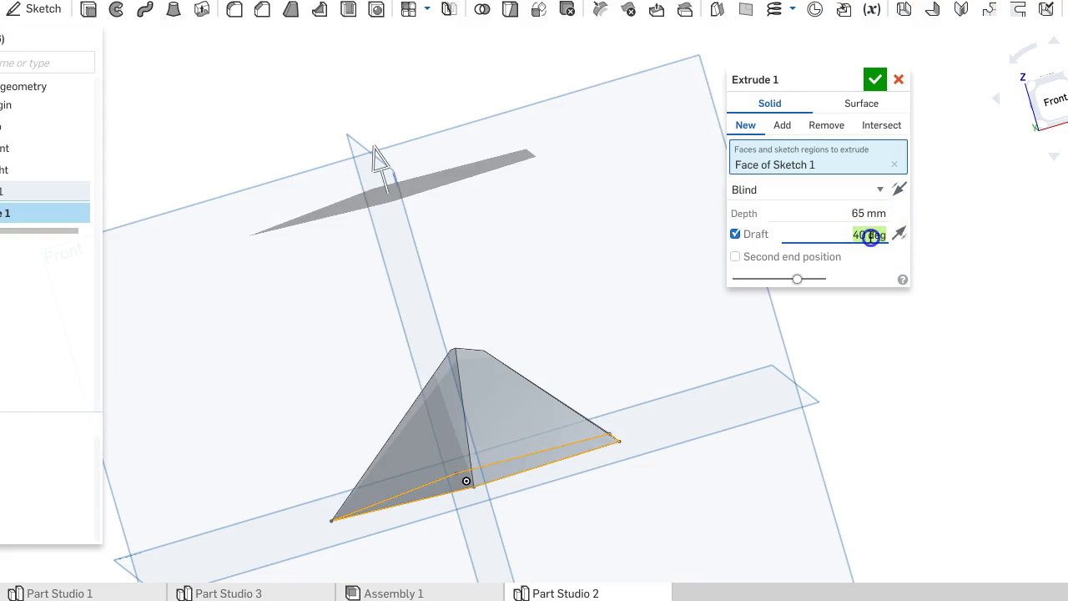
type("10")
key("Return")
left_click(738, 245)
right_click_drag(627, 206, 664, 255)
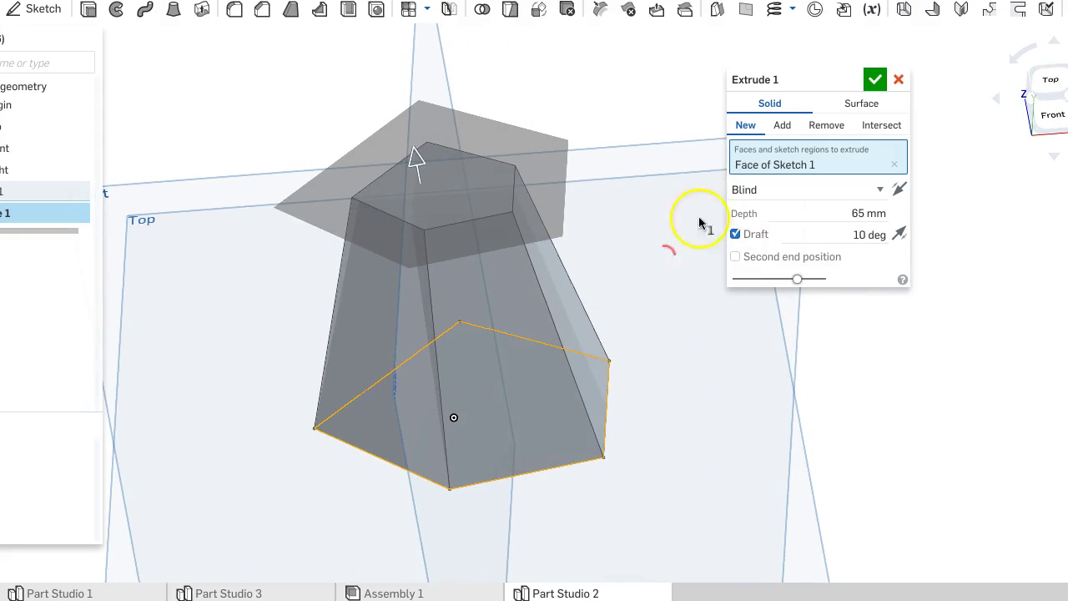
left_click(900, 235)
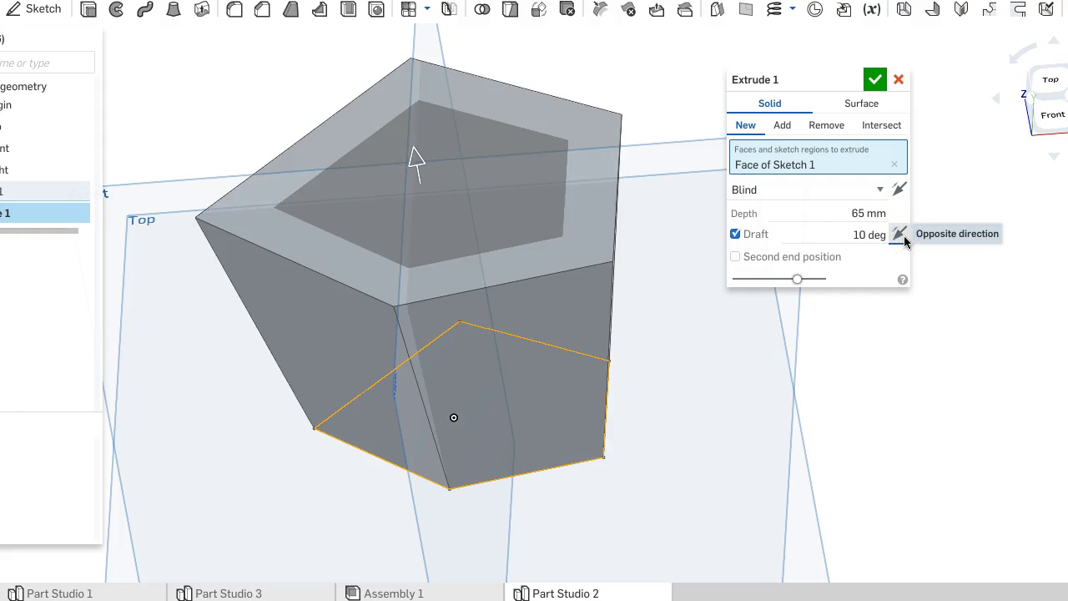
left_click(904, 239)
Turn off the draft option and accept the straight-sided extrusion
right_click_drag(679, 278, 705, 150)
left_click(734, 234)
left_click(873, 79)
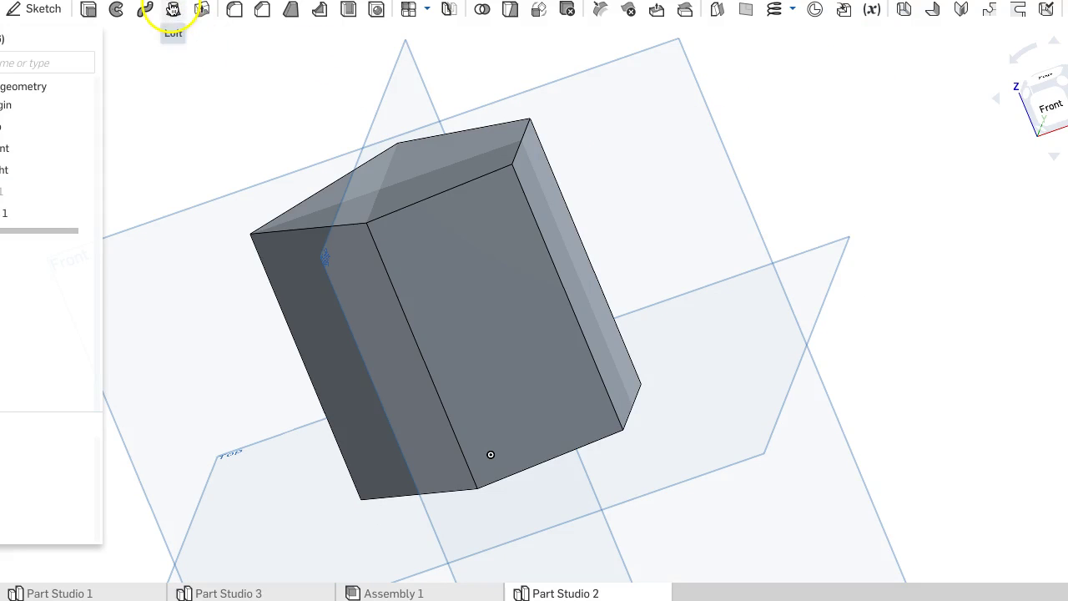
Start a Draft feature using the extruded part's top face as the neutral plane
left_click(296, 8)
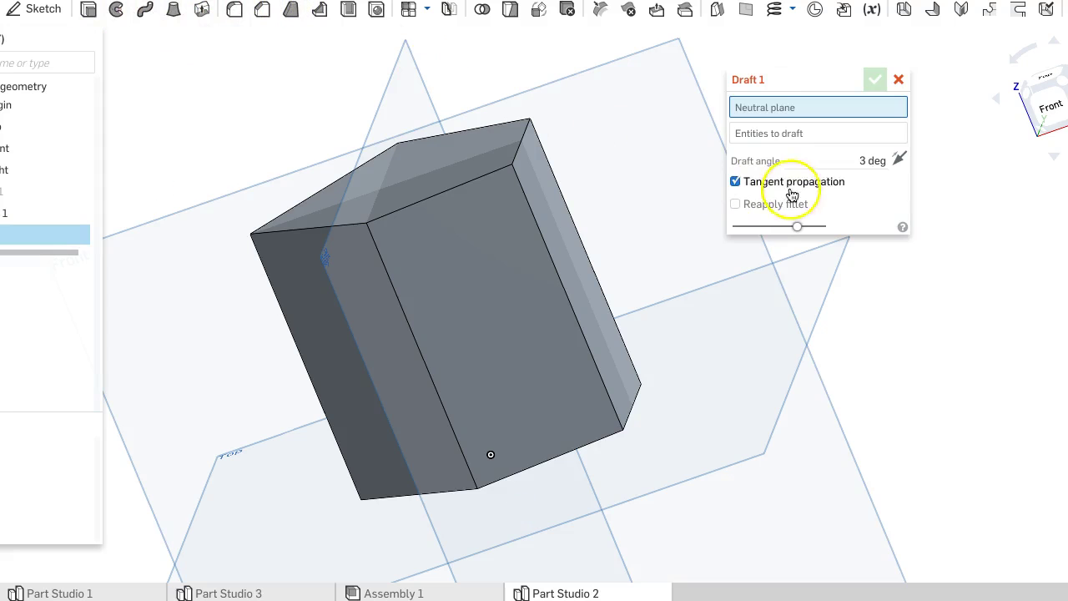
left_click(402, 177)
right_click_drag(722, 290, 736, 250)
Select the side faces around the extruded part as the entities to draft
left_click(751, 147)
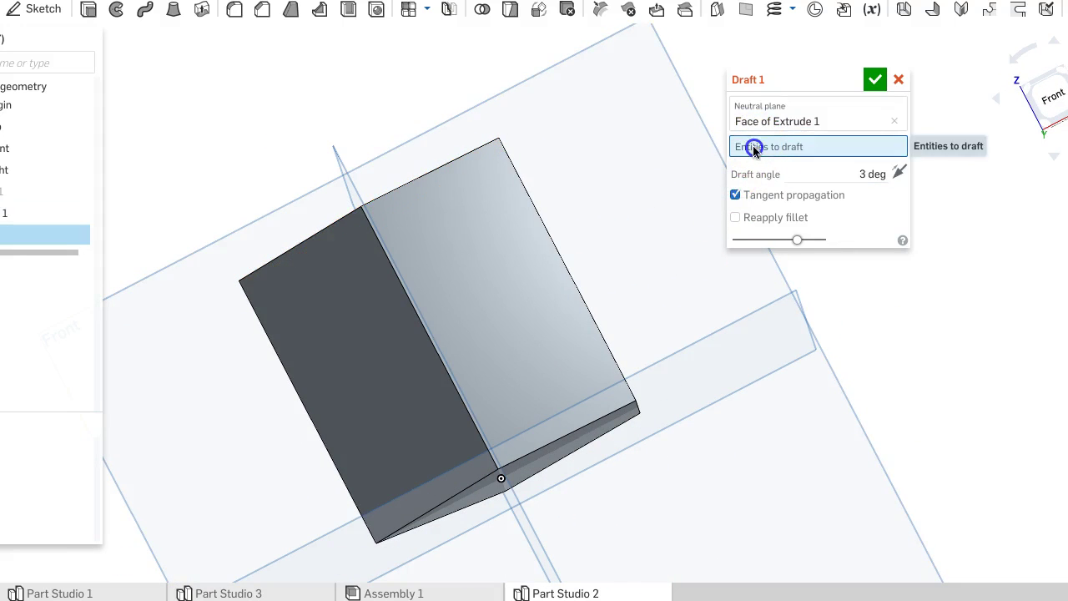
right_click_drag(573, 175, 553, 241)
left_click(495, 244)
left_click(546, 243)
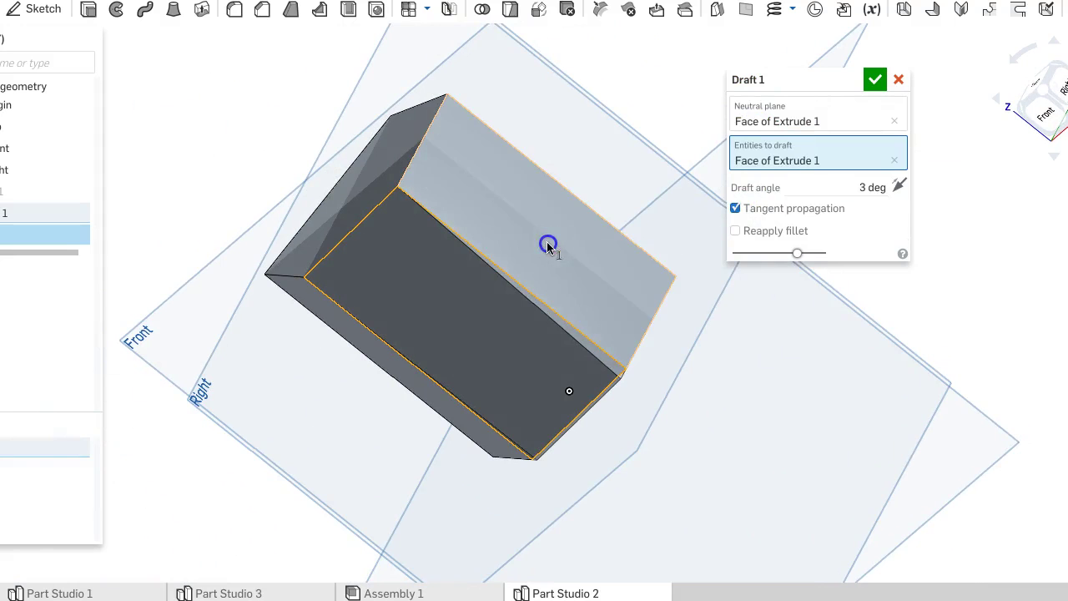
right_click_drag(626, 195, 593, 225)
left_click(593, 224)
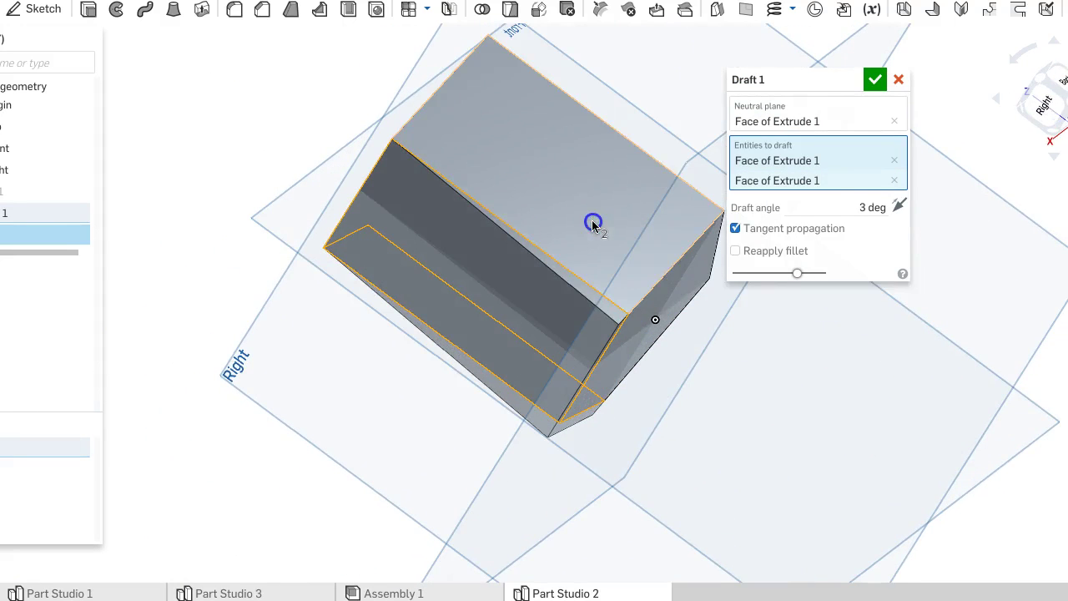
right_click_drag(663, 133, 523, 201)
left_click(608, 181)
scroll(523, 202, "up", 1)
scroll(525, 201, "down", 5)
left_click(638, 163)
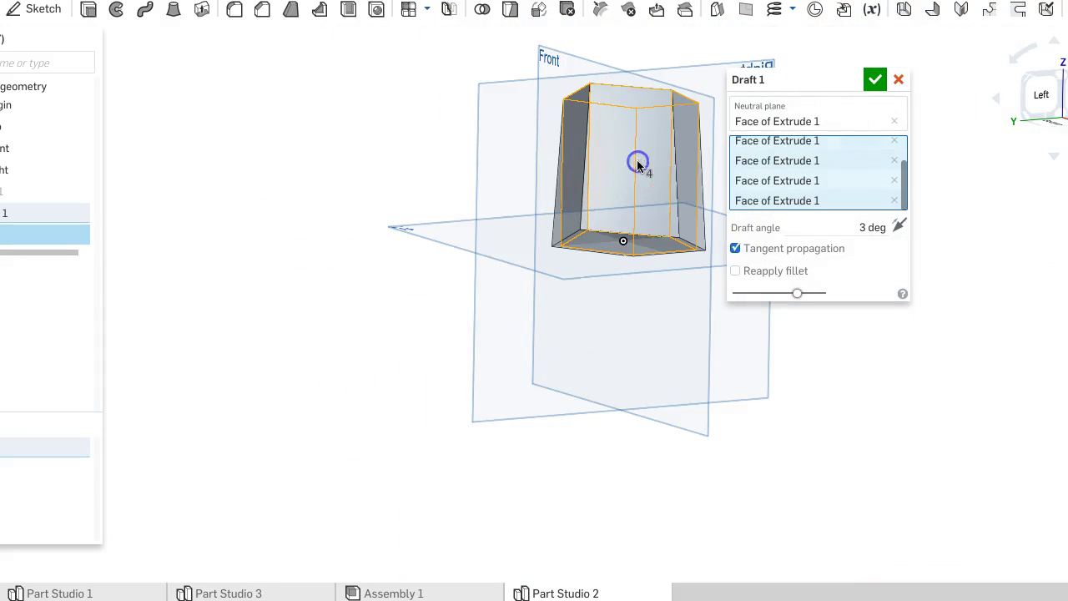
Set the draft angle to 10 degrees, reverse the draft direction, and accept the Draft feature
right_click_drag(608, 309, 817, 218)
left_click(856, 225)
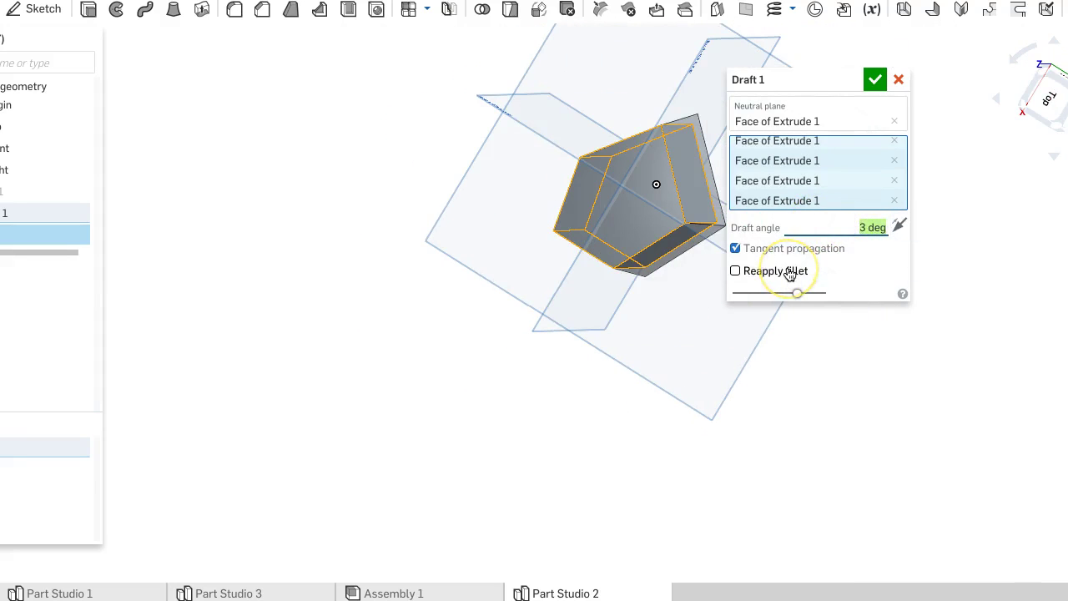
right_click_drag(692, 310, 643, 310)
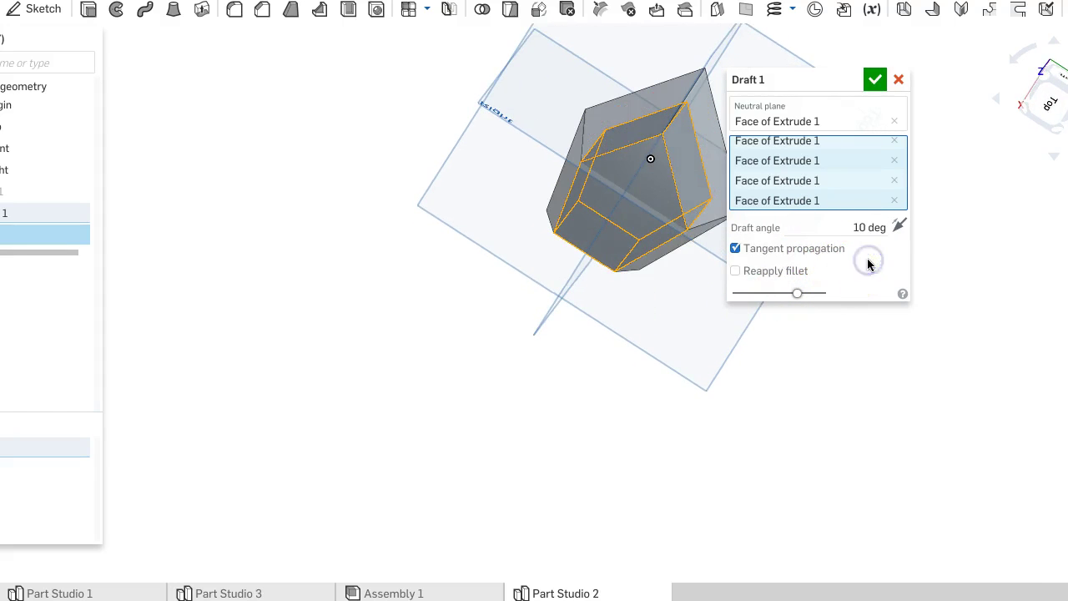
right_click_drag(603, 147, 669, 237)
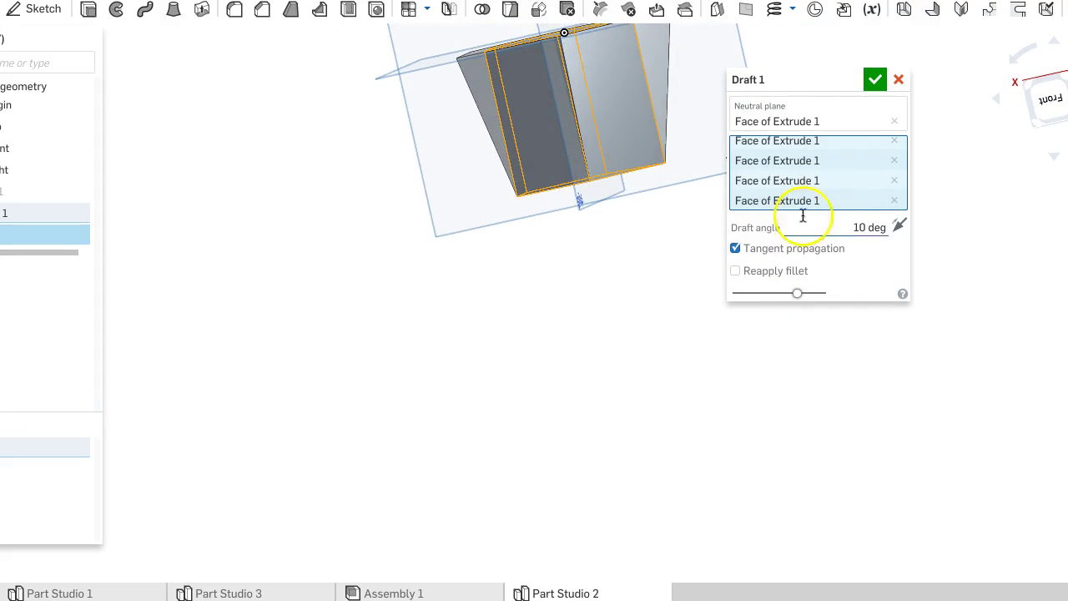
left_click(900, 226)
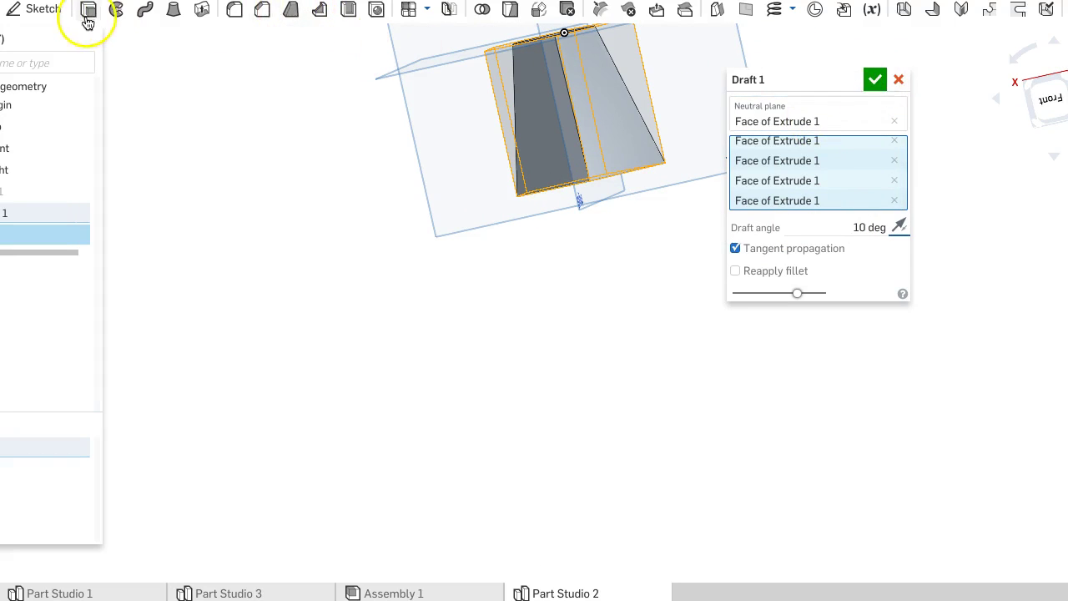
left_click(874, 80)
right_click_drag(815, 105, 827, 179)
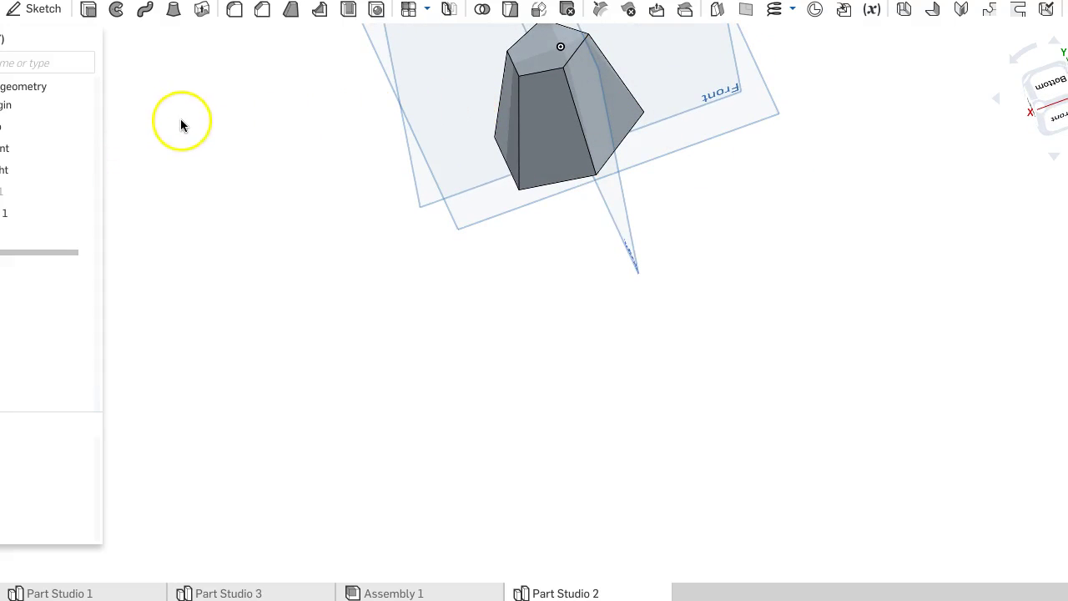
left_click(534, 69)
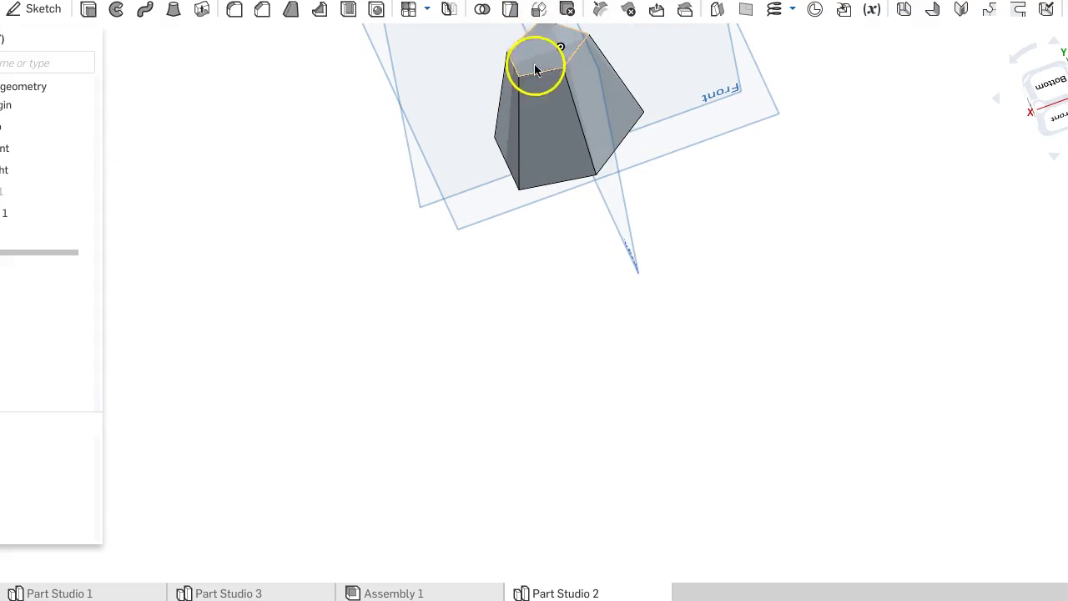
right_click_drag(646, 115, 659, 265)
scroll(595, 122, "up", 5)
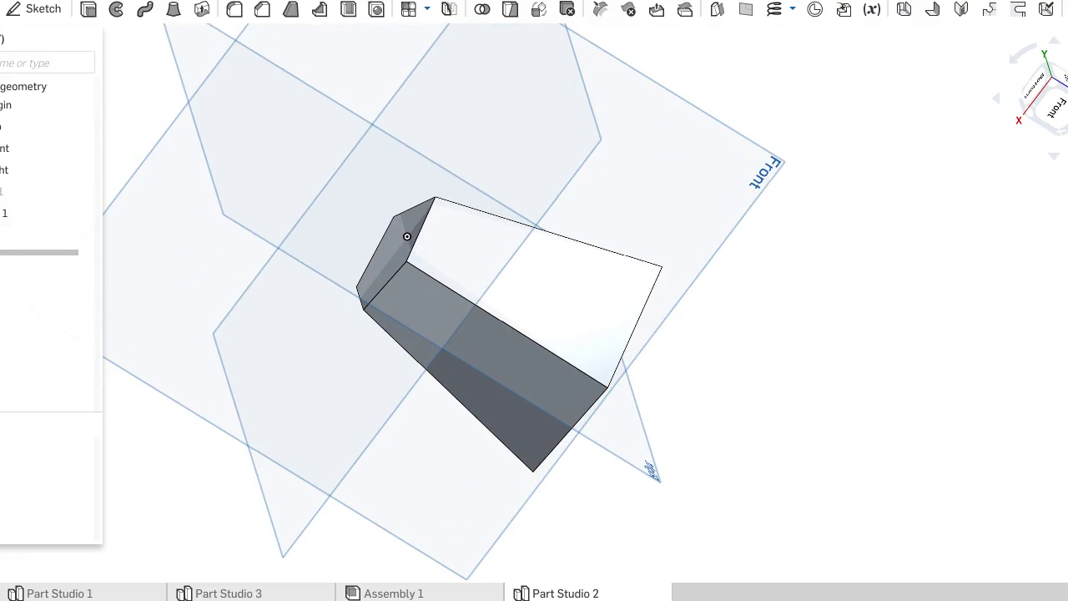
Shell the drafted part with one side face removed and a wall thickness of 2 mm
left_click(349, 10)
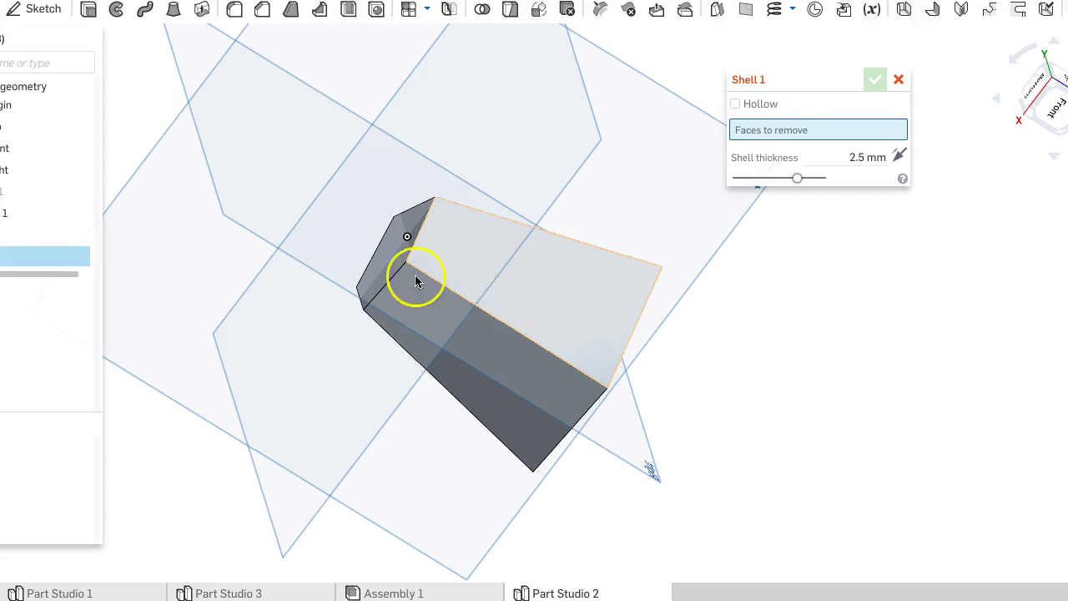
left_click(503, 281)
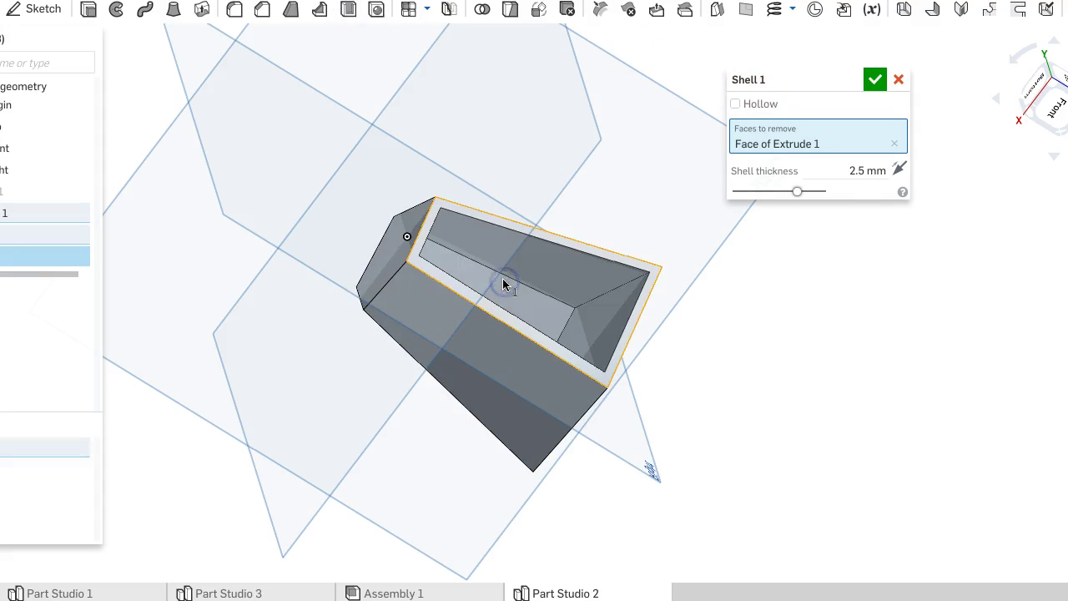
right_click_drag(565, 158, 590, 140)
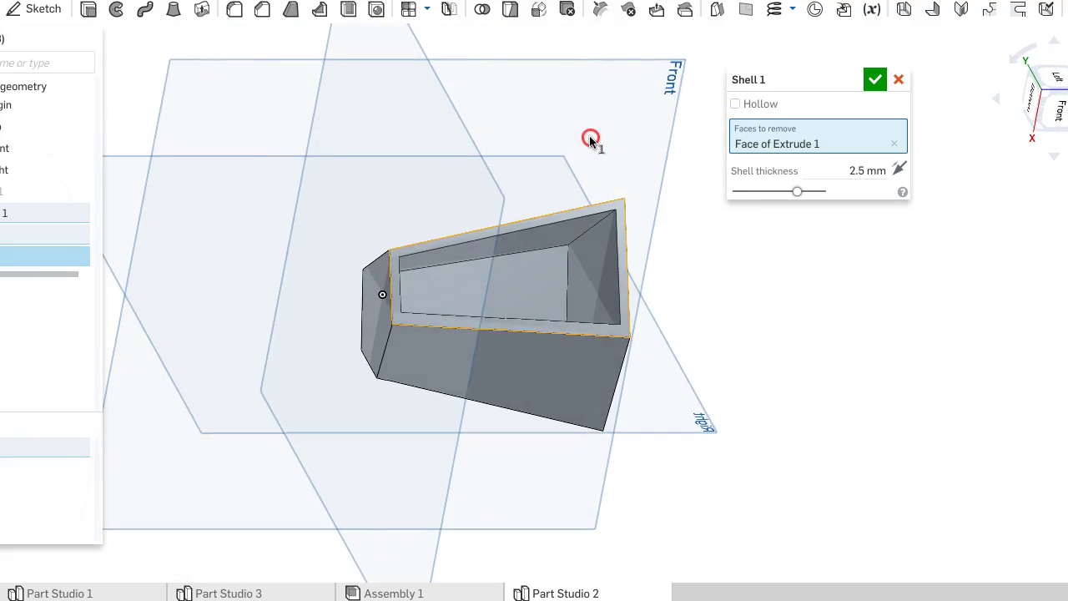
double_click(866, 176)
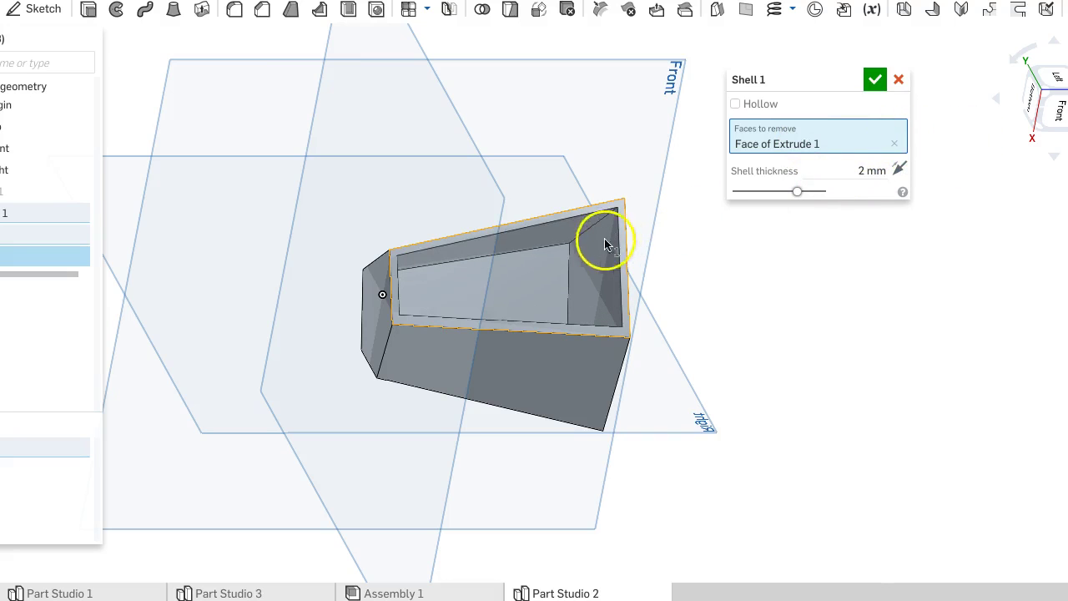
Add two more side faces to the Shell feature's faces to remove
right_click_drag(460, 258, 534, 188)
left_click(363, 206)
left_click(433, 239)
right_click_drag(562, 386, 457, 415)
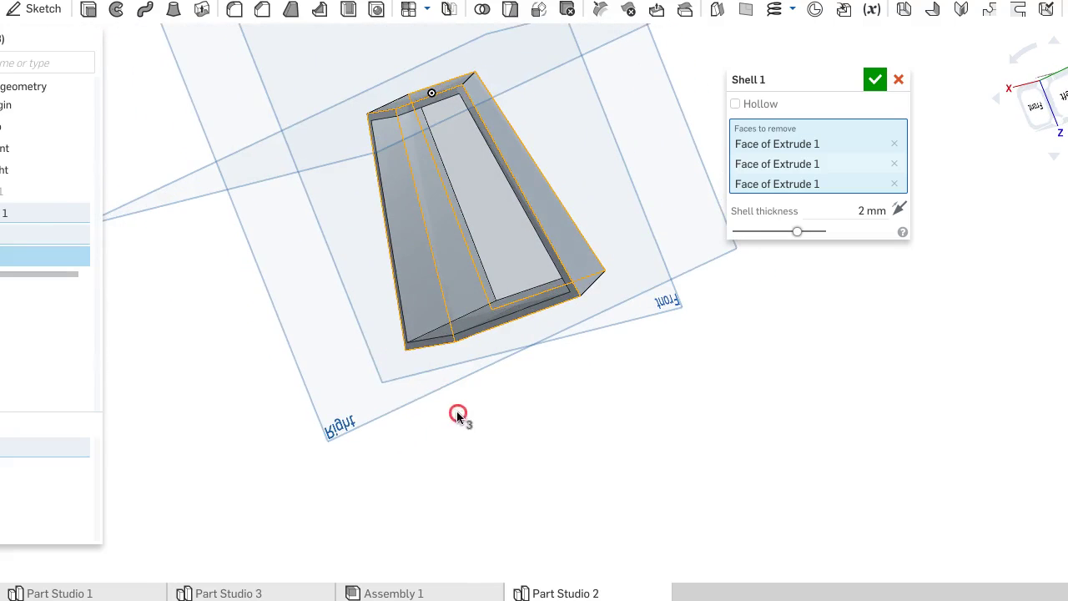
Reopen the base sketch, delete one edge of the five-sided profile, and reposition the two open endpoints
double_click(9, 194)
right_click_drag(442, 334, 386, 153)
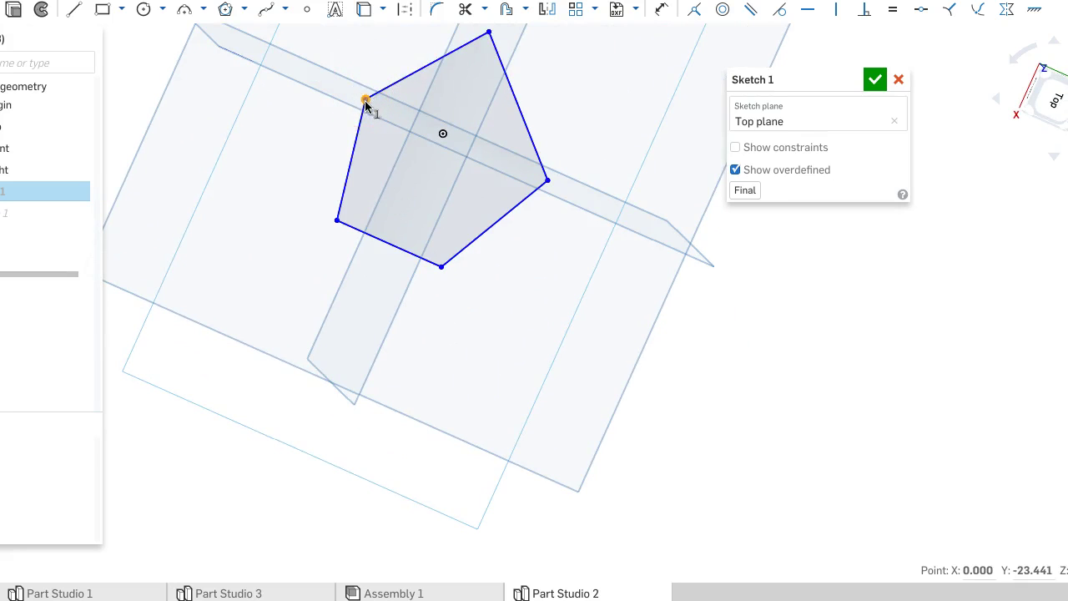
left_click(381, 94)
key("Delete")
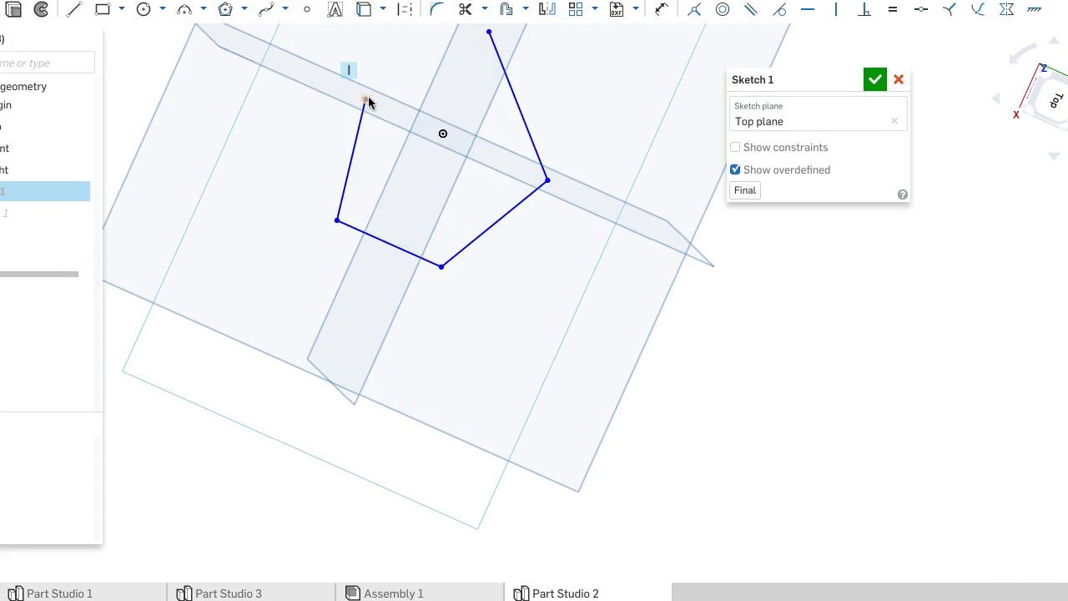
left_click_drag(366, 101, 330, 114)
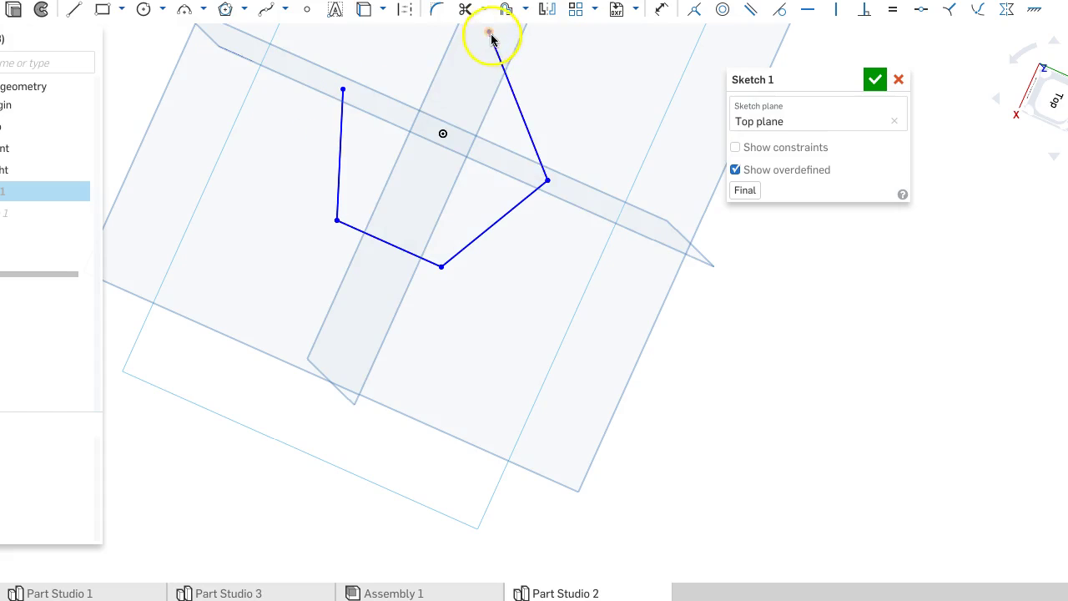
left_click_drag(506, 64, 498, 80)
Close the sketch profile with two connected lines between the open endpoints, making it six-sided, and accept the sketch
right_click(520, 89)
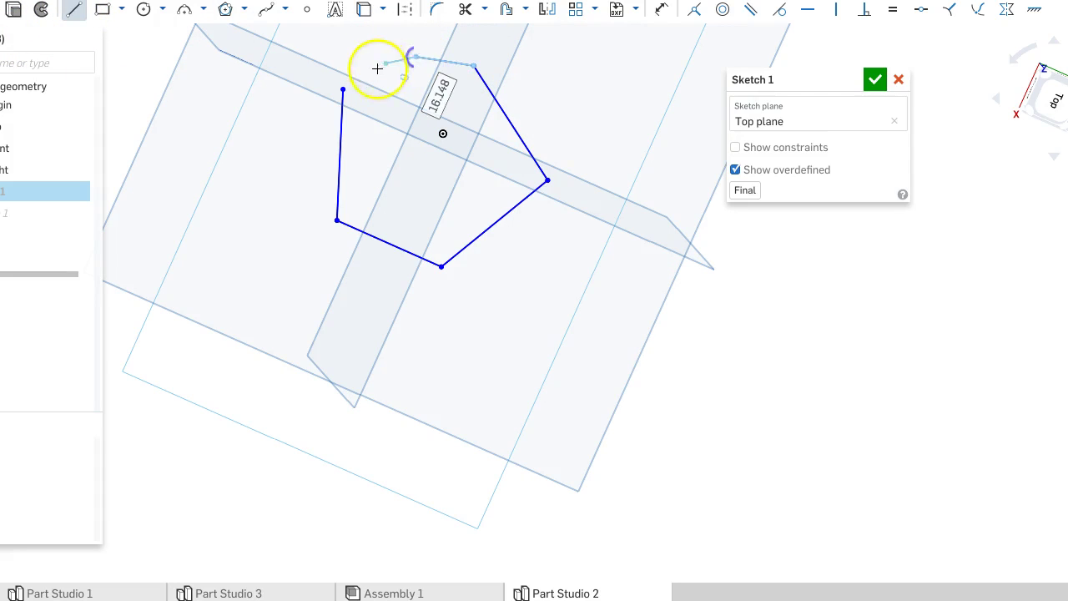
left_click(344, 87)
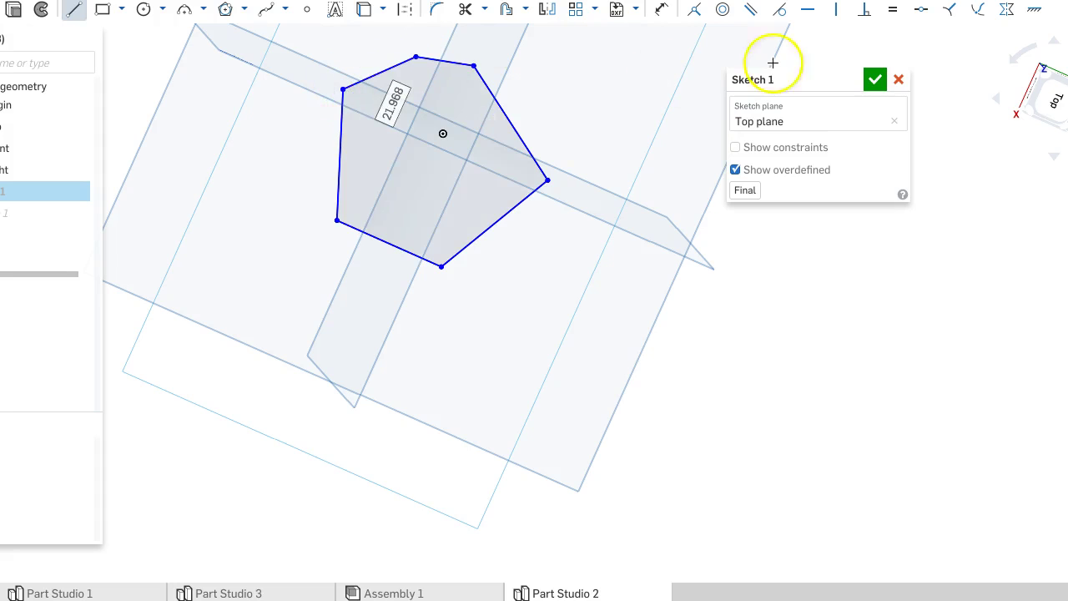
left_click(871, 79)
Reopen the Shell feature and remove the last entry from its faces to remove
left_click(298, 222)
right_click_drag(273, 286, 350, 242)
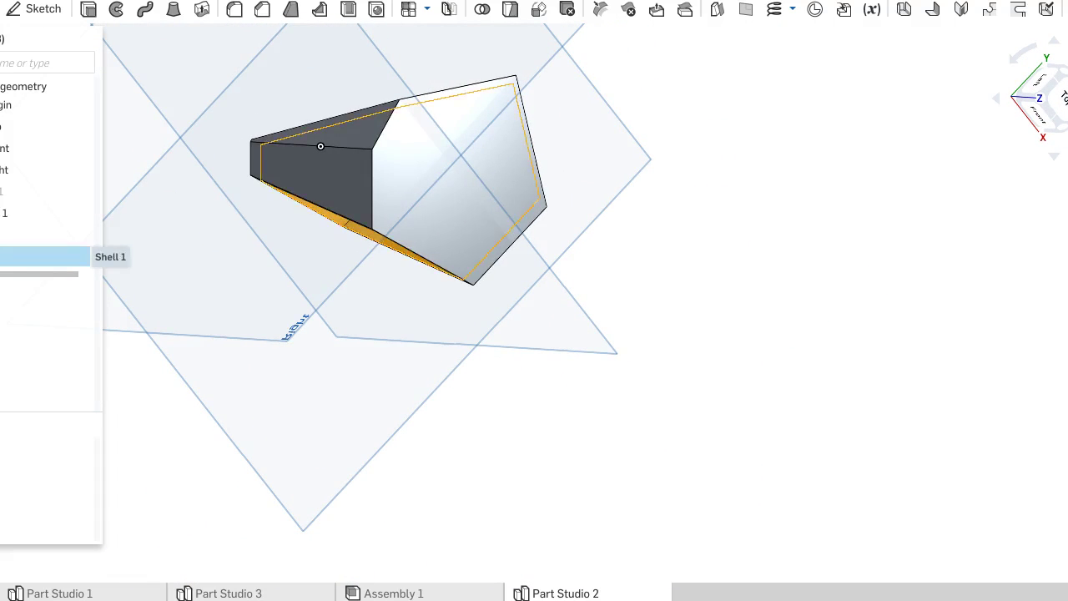
left_click(215, 203)
right_click_drag(216, 203, 342, 161)
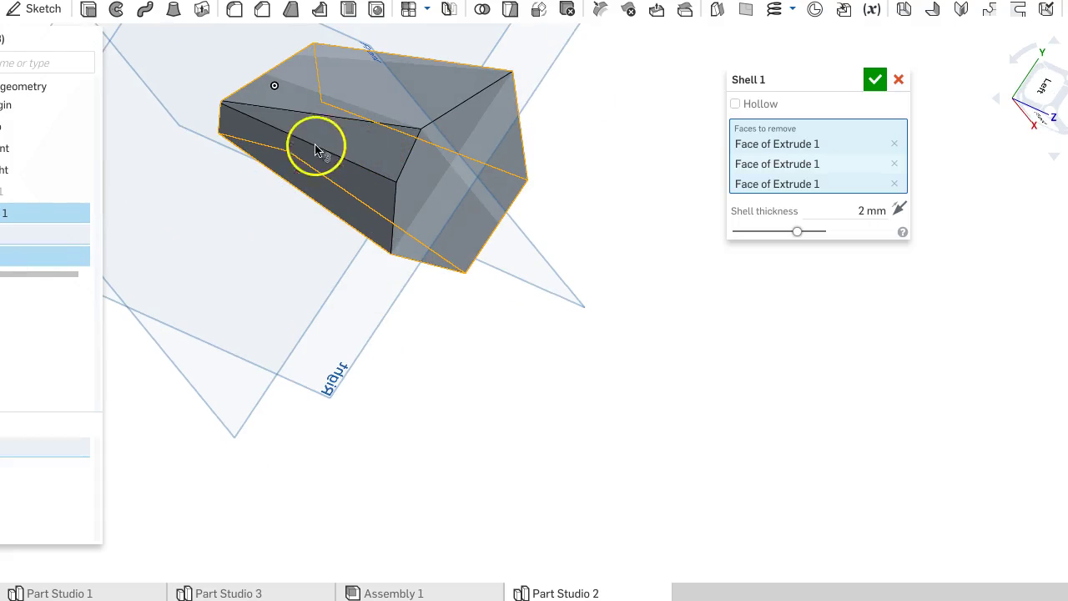
right_click_drag(195, 165, 375, 167)
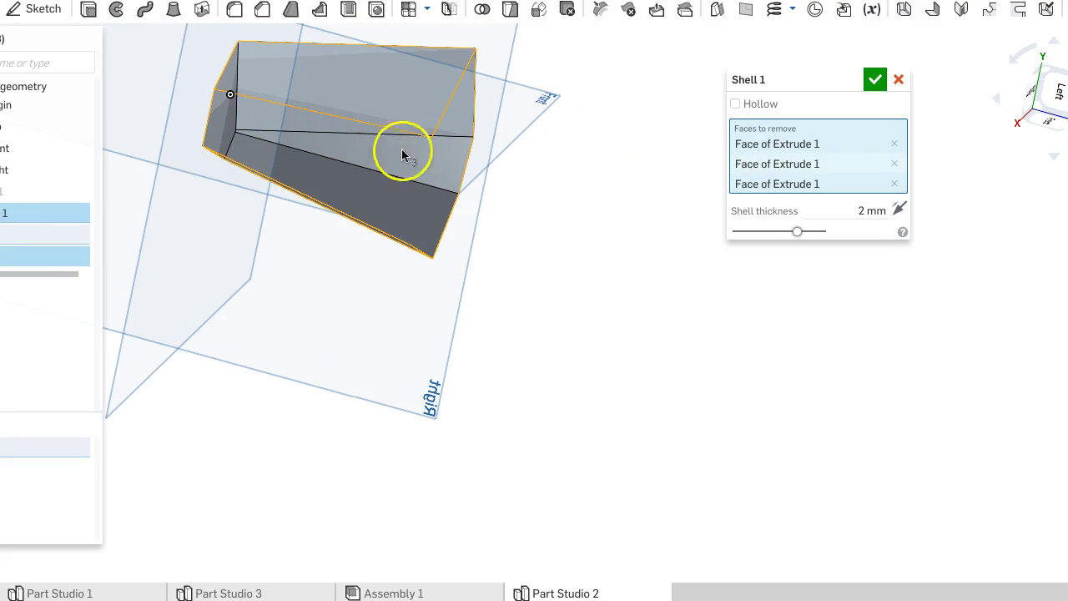
right_click_drag(680, 127, 408, 248)
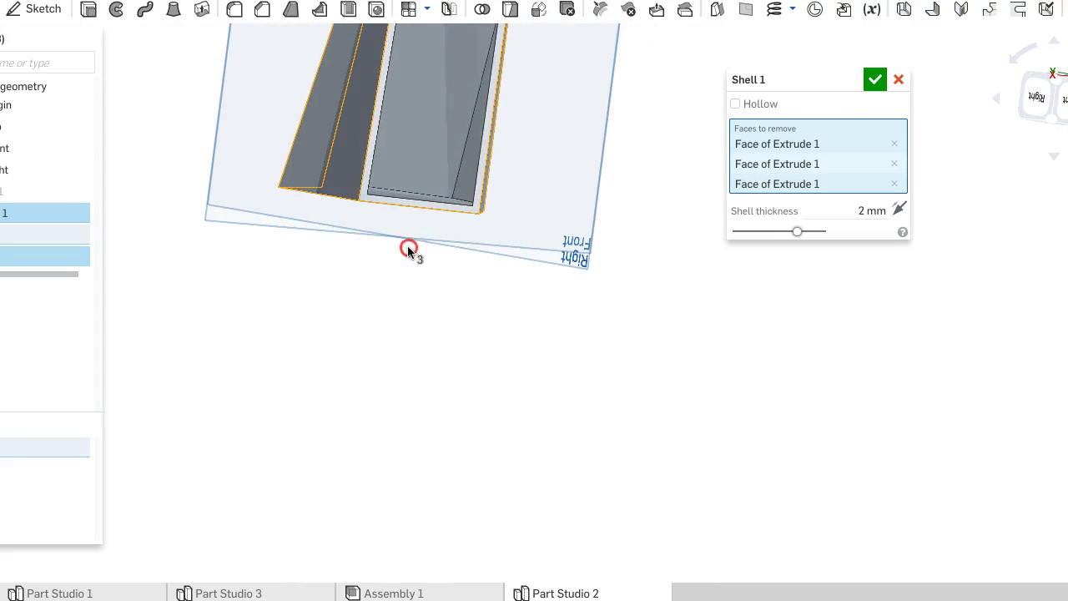
left_click(894, 184)
Adjust the side faces selected for removal so the shell opens three sides of the part, and accept the Shell feature
right_click_drag(606, 148, 401, 131)
left_click(400, 131)
right_click_drag(534, 229, 423, 196)
left_click(518, 226)
right_click_drag(570, 242, 501, 88)
left_click(483, 166)
right_click_drag(484, 167, 696, 350)
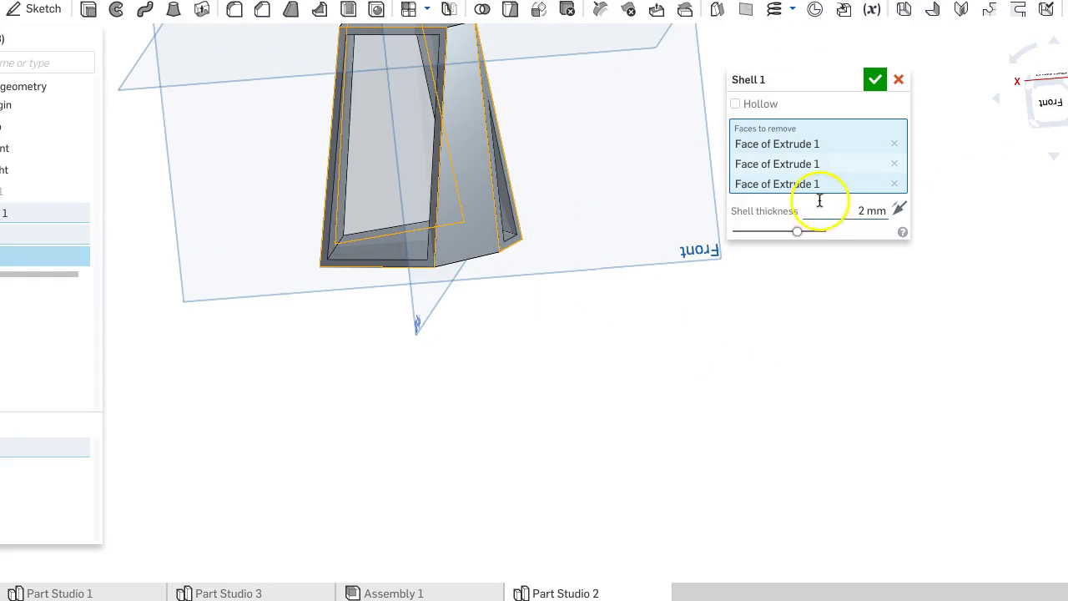
left_click(875, 81)
scroll(814, 120, "down", 1)
mouse_move(806, 119)
right_mouse_down()
mouse_move(760, 114)
mouse_move(758, 162)
mouse_move(755, 152)
right_mouse_up()
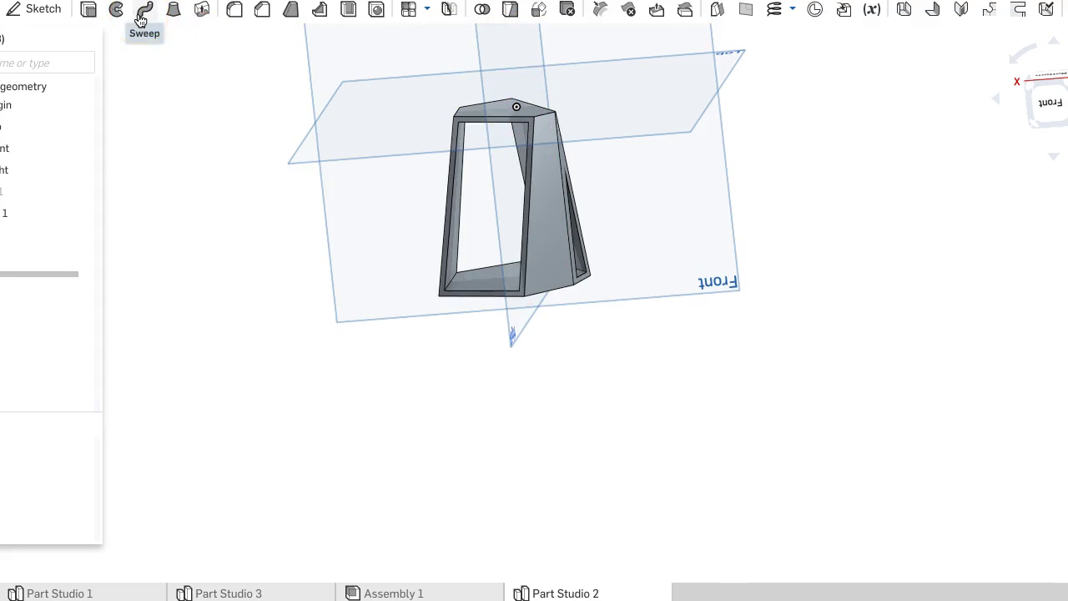
left_click(652, 182)
right_click_drag(631, 146, 588, 108)
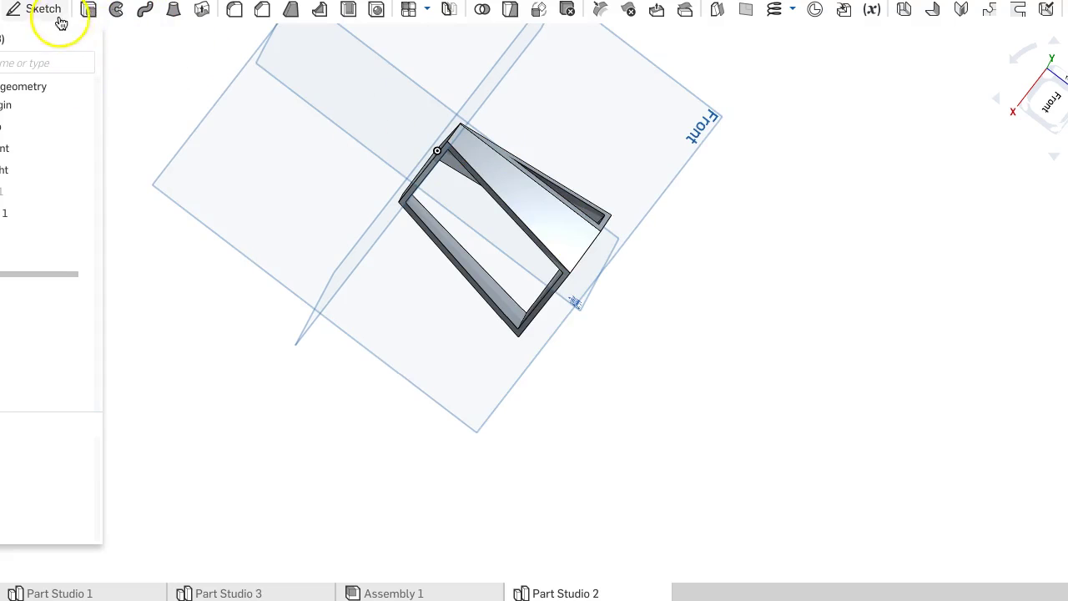
left_click(85, 10)
right_click_drag(613, 112, 693, 176)
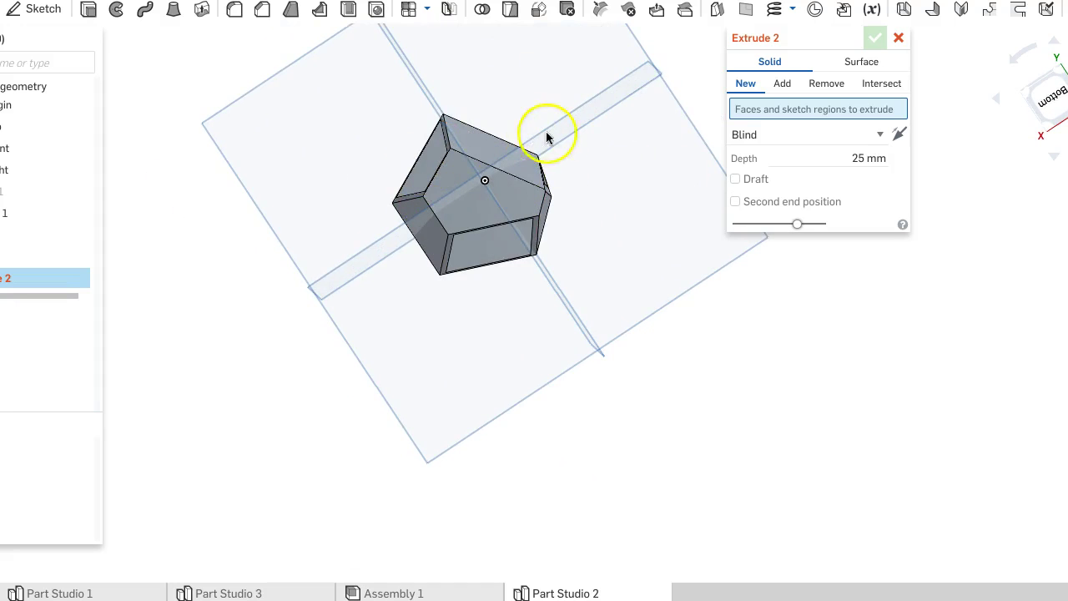
right_click_drag(624, 180, 526, 200)
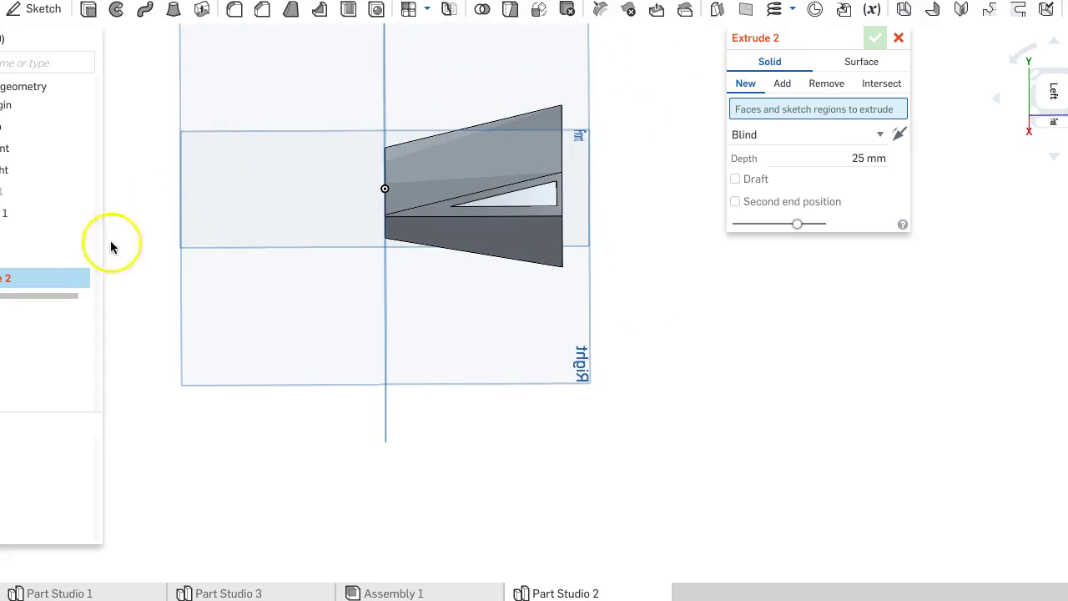
left_click(898, 39)
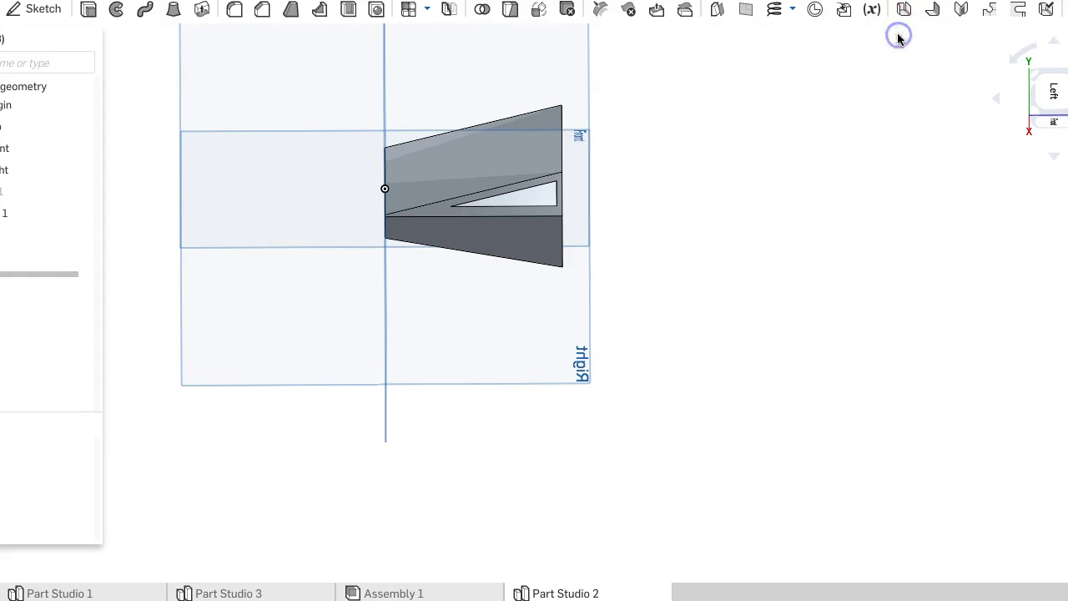
Sketch a closed six-point spline around the outside of the part on the Right plane and accept the sketch
left_click(38, 10)
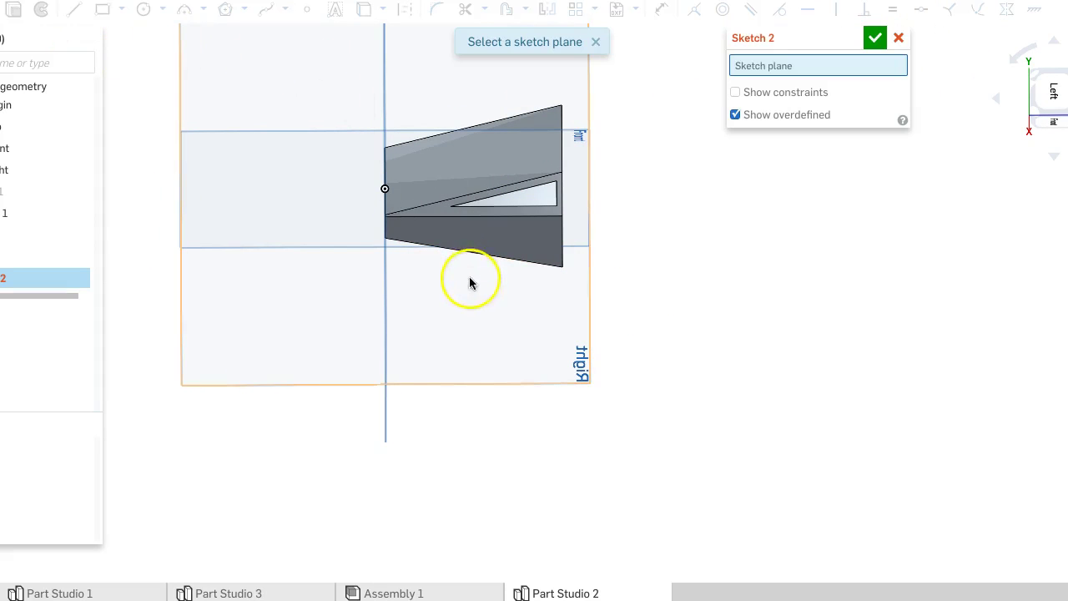
left_click(469, 309)
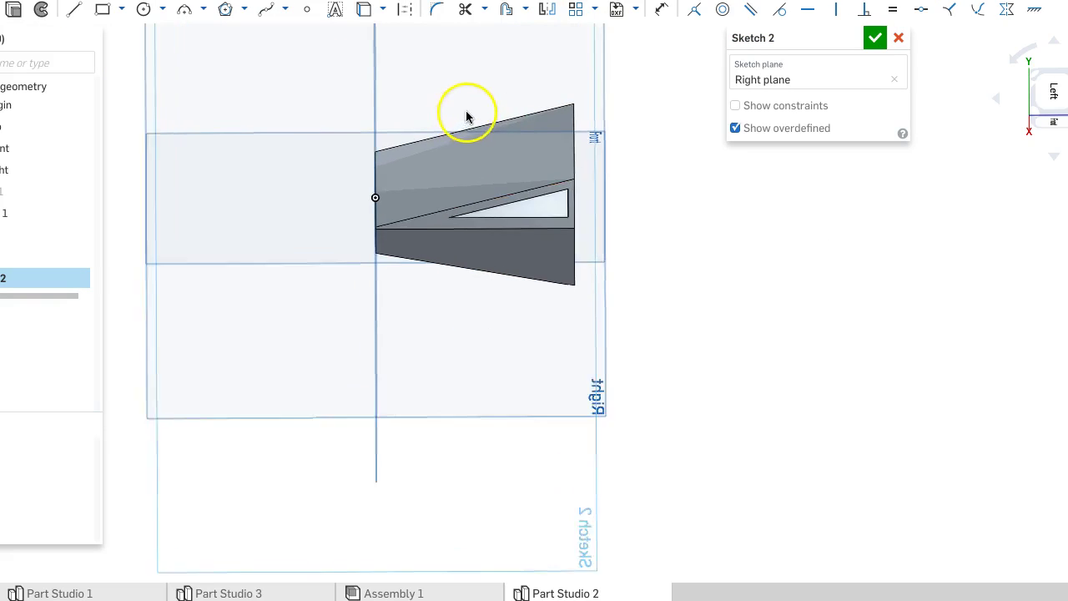
scroll(465, 115, "up", 3)
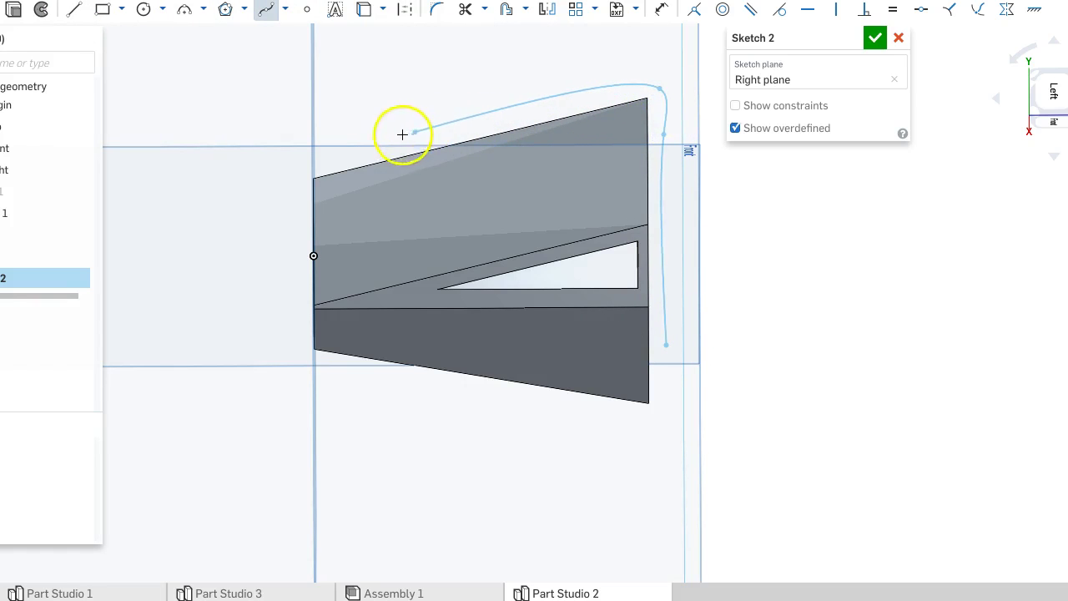
left_click(287, 166)
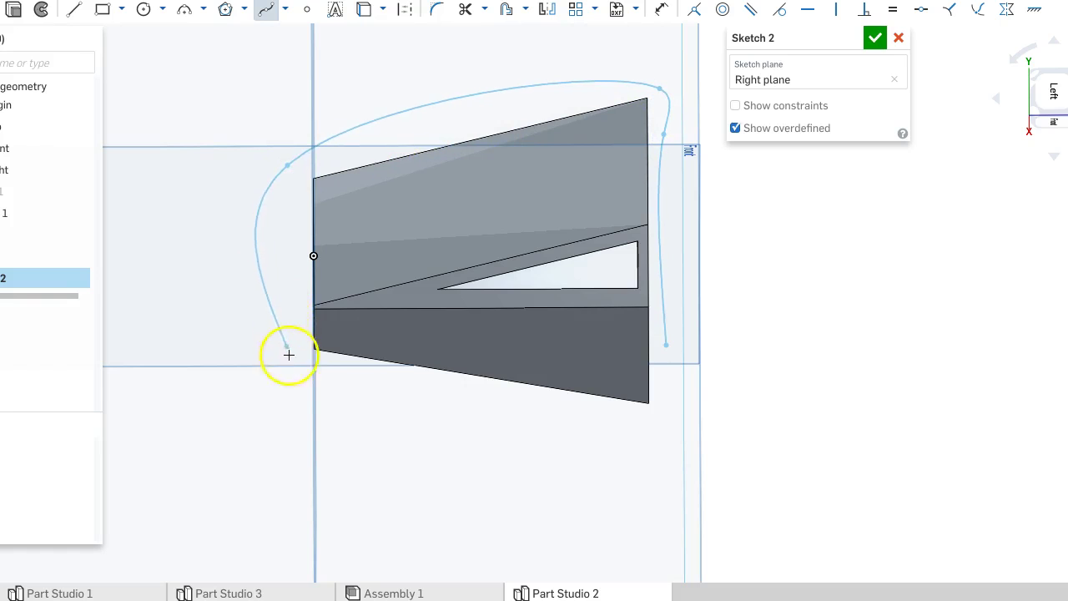
left_click(324, 381)
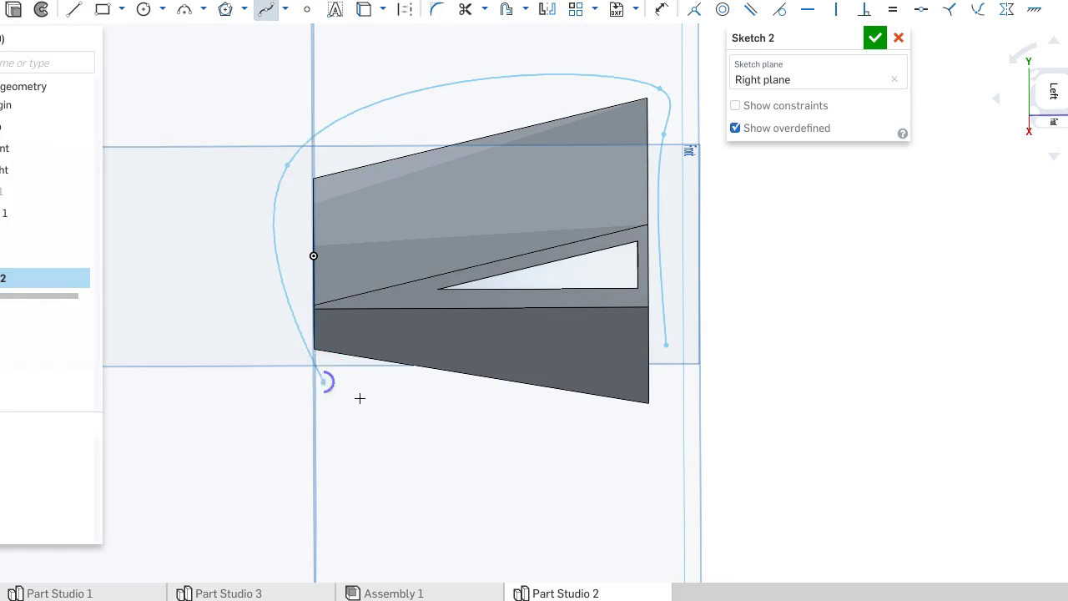
left_click(662, 421)
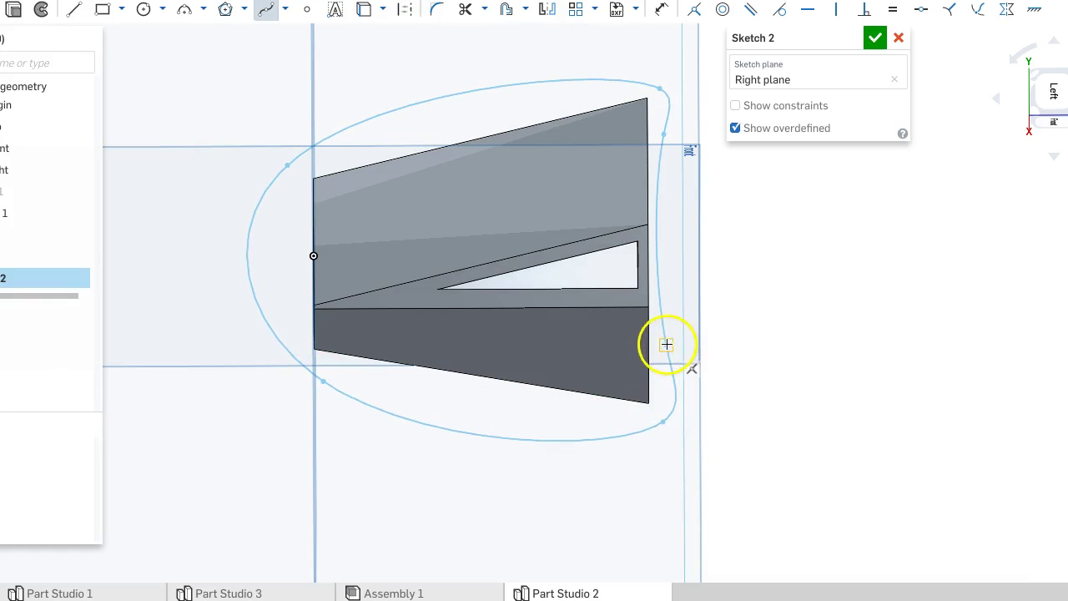
left_click(666, 344)
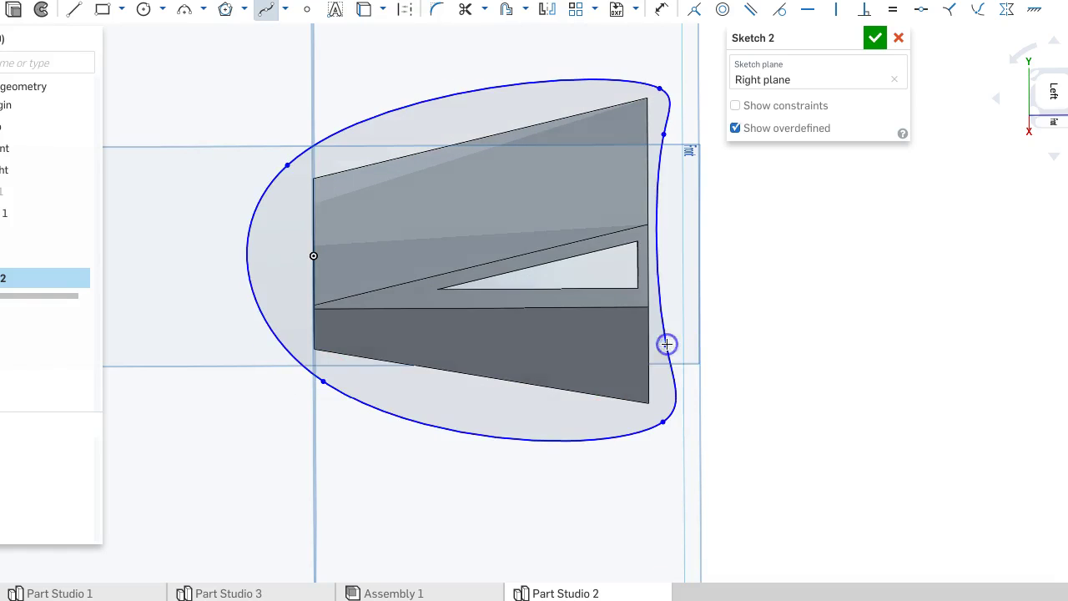
mouse_move(821, 270)
right_mouse_down()
mouse_move(706, 250)
mouse_move(830, 266)
right_mouse_up()
left_click(871, 40)
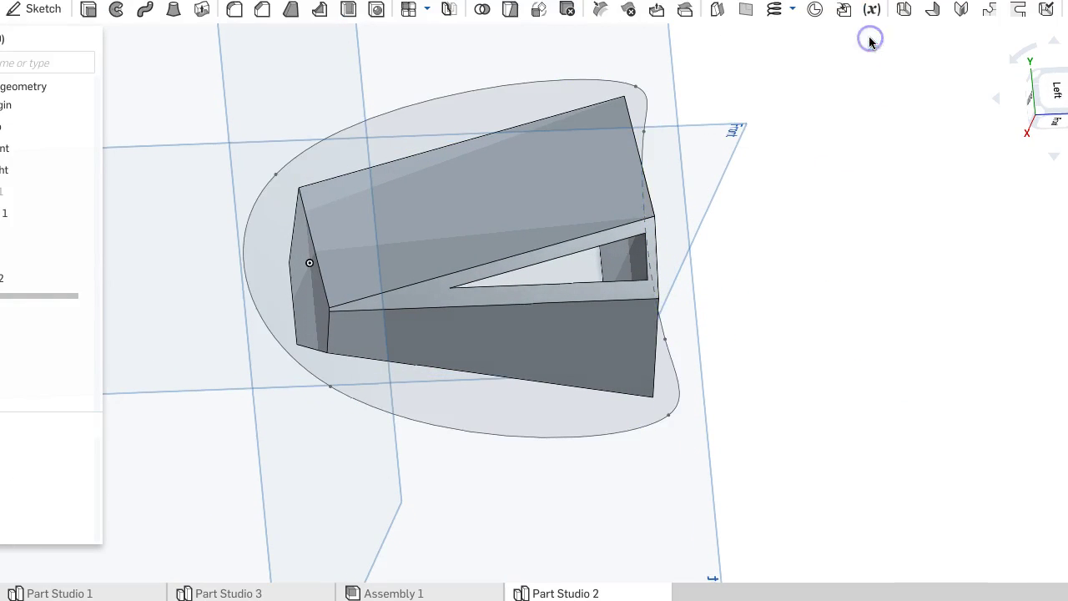
Create a Curve Point plane on the surrounding spline at its spline point near the part's wide end, and accept it
mouse_move(536, 425)
right_mouse_down()
mouse_move(582, 394)
mouse_move(598, 419)
mouse_move(595, 386)
right_mouse_up()
left_click(638, 392)
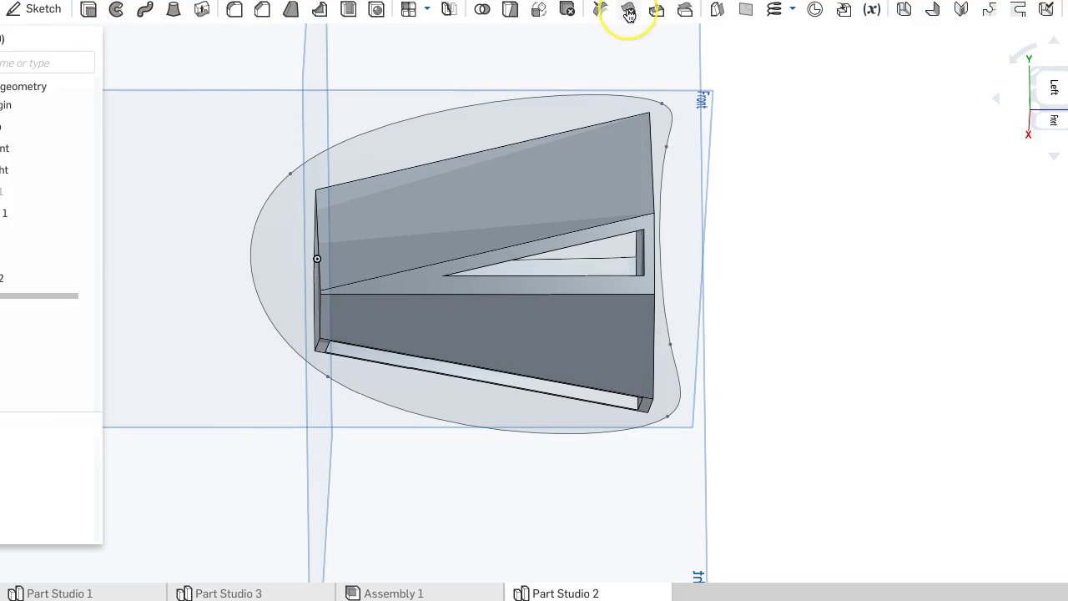
left_click(659, 10)
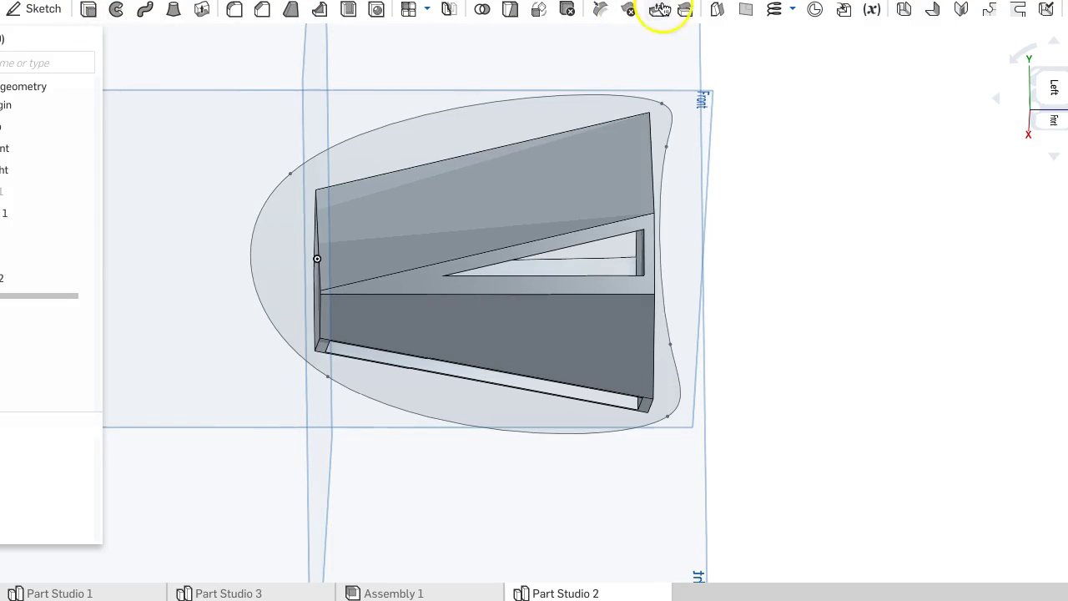
left_click(745, 10)
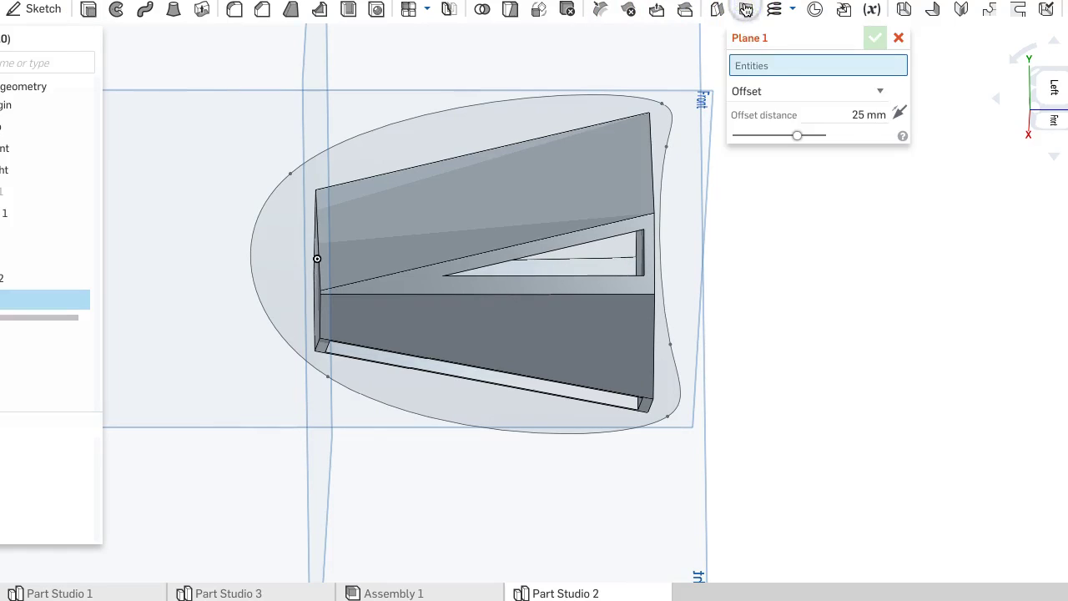
left_click(734, 91)
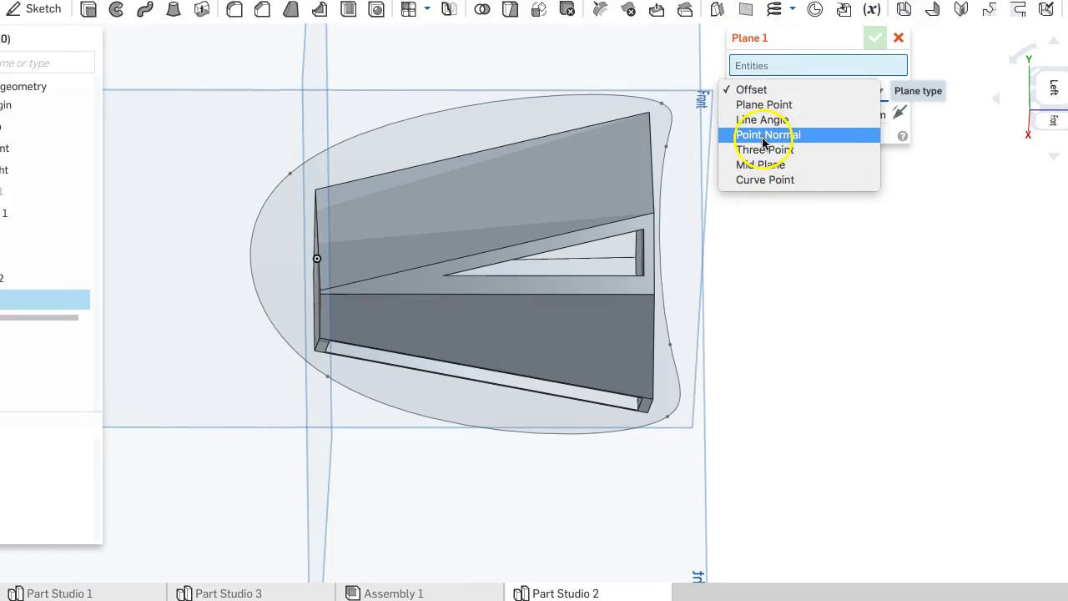
left_click(753, 181)
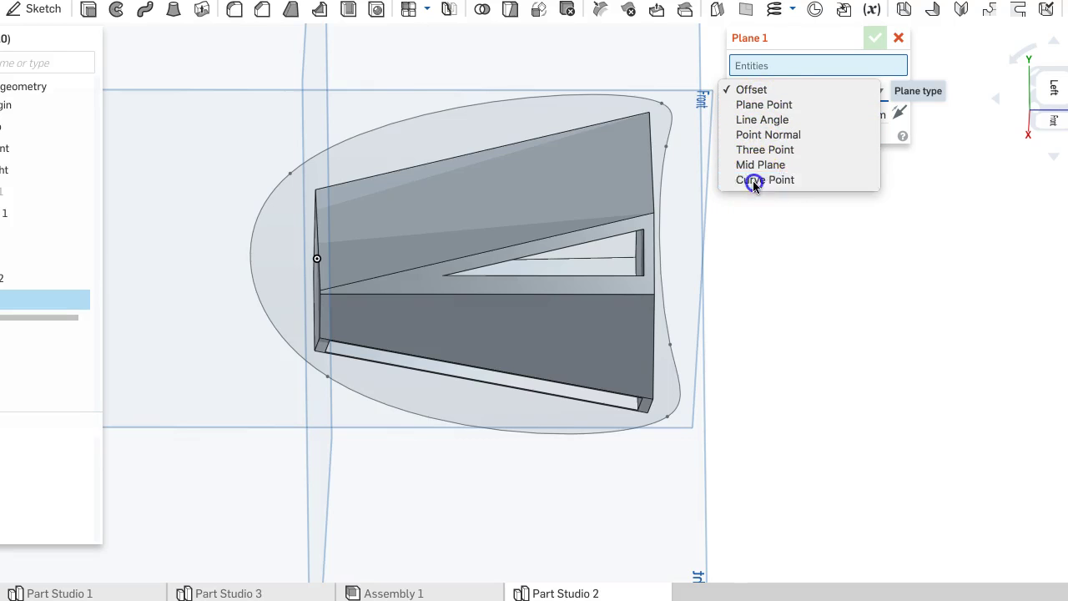
left_click(555, 99)
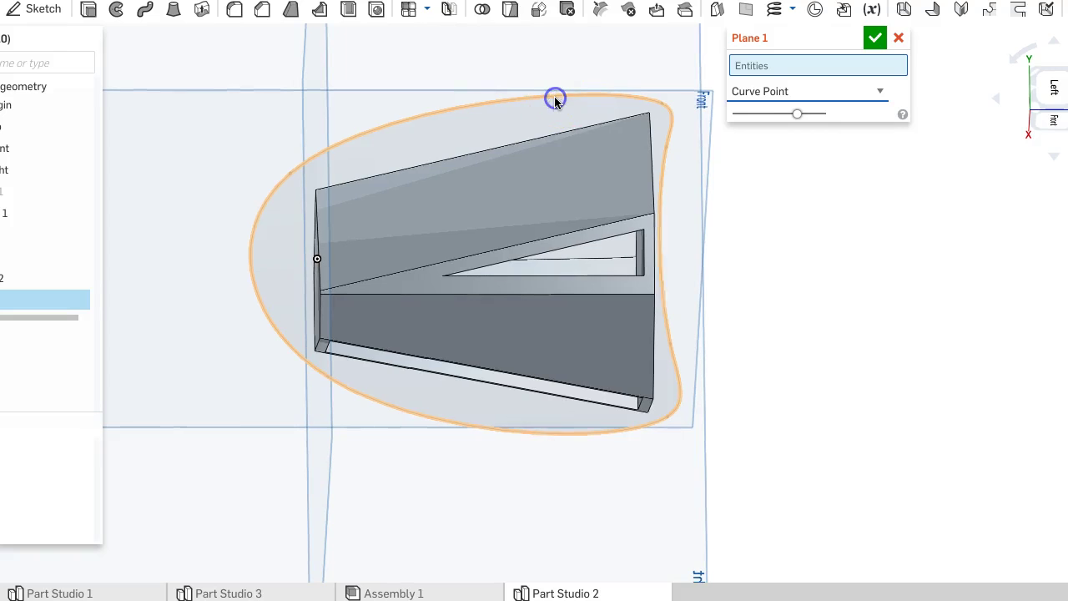
left_click(667, 143)
right_click_drag(741, 331, 580, 46)
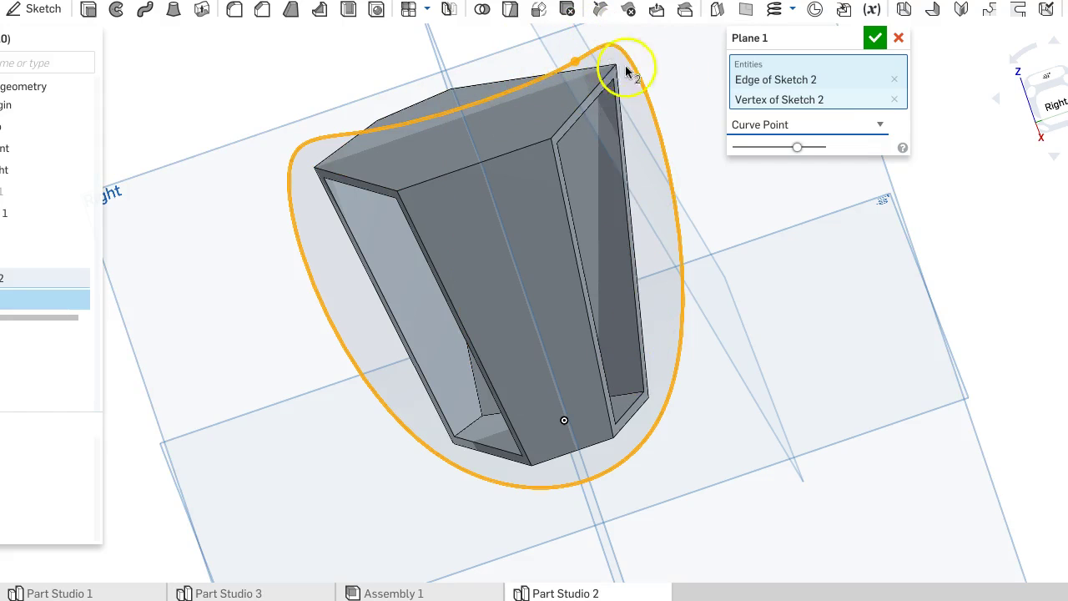
left_click(875, 41)
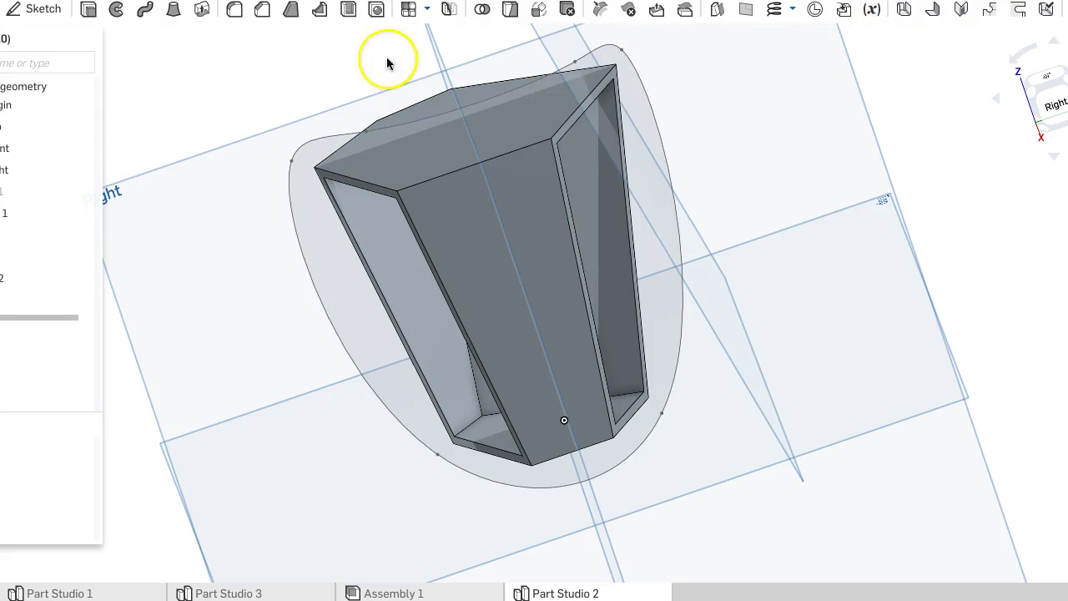
Start a sketch on Plane 1, view it face-on, and hide the shelled part
left_click(41, 12)
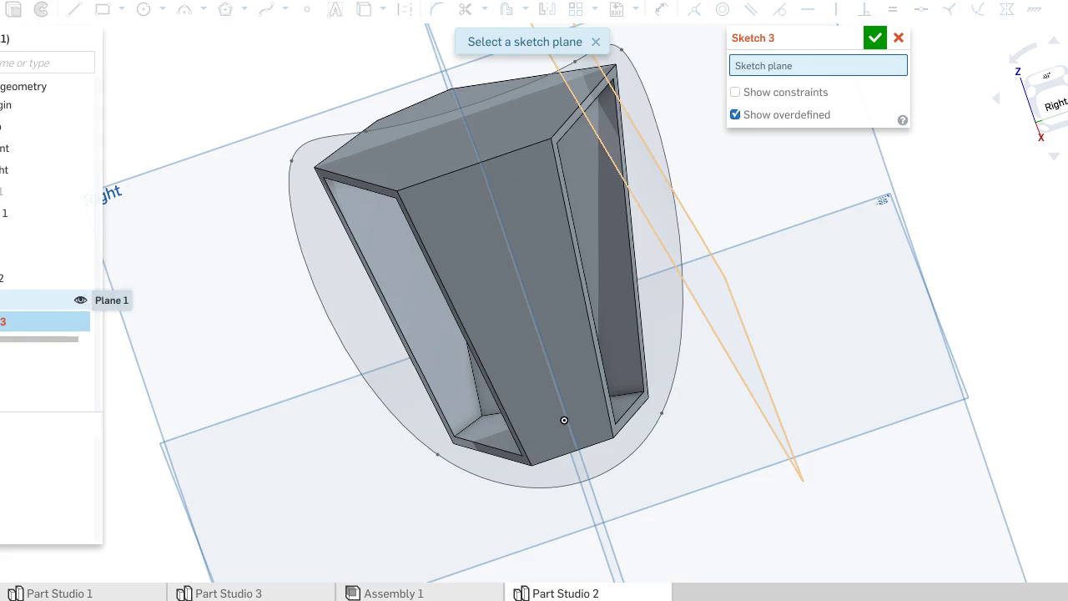
left_click(16, 300)
key("n")
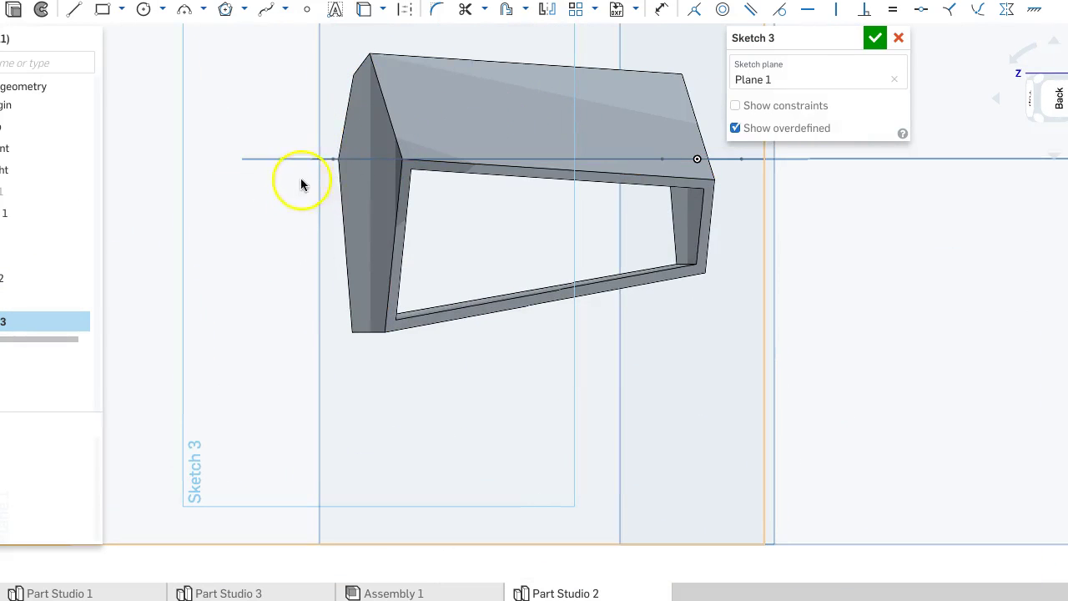
scroll(352, 143, "up", 5)
scroll(351, 146, "down", 3)
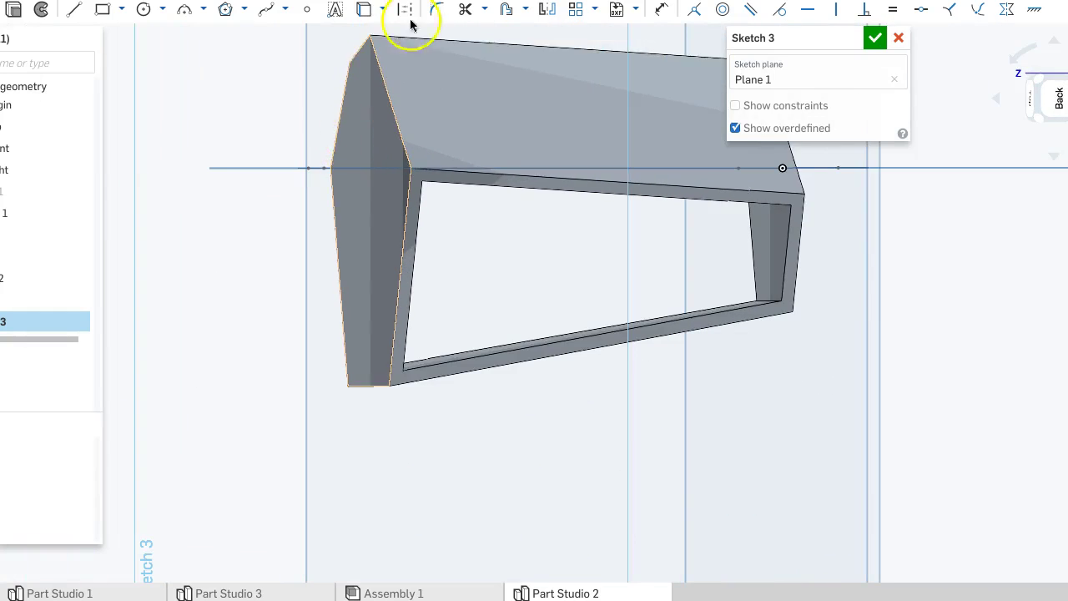
left_click(79, 448)
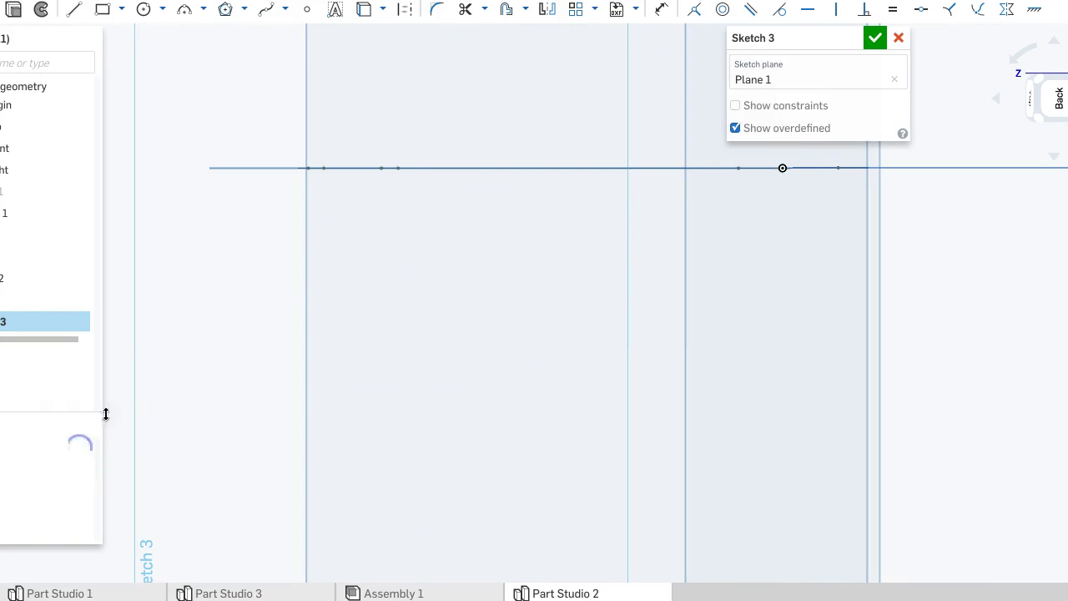
mouse_move(348, 229)
right_mouse_down()
mouse_move(350, 210)
mouse_move(336, 205)
right_mouse_up()
mouse_move(566, 256)
right_mouse_down()
mouse_move(432, 309)
mouse_move(428, 337)
mouse_move(439, 325)
right_mouse_up()
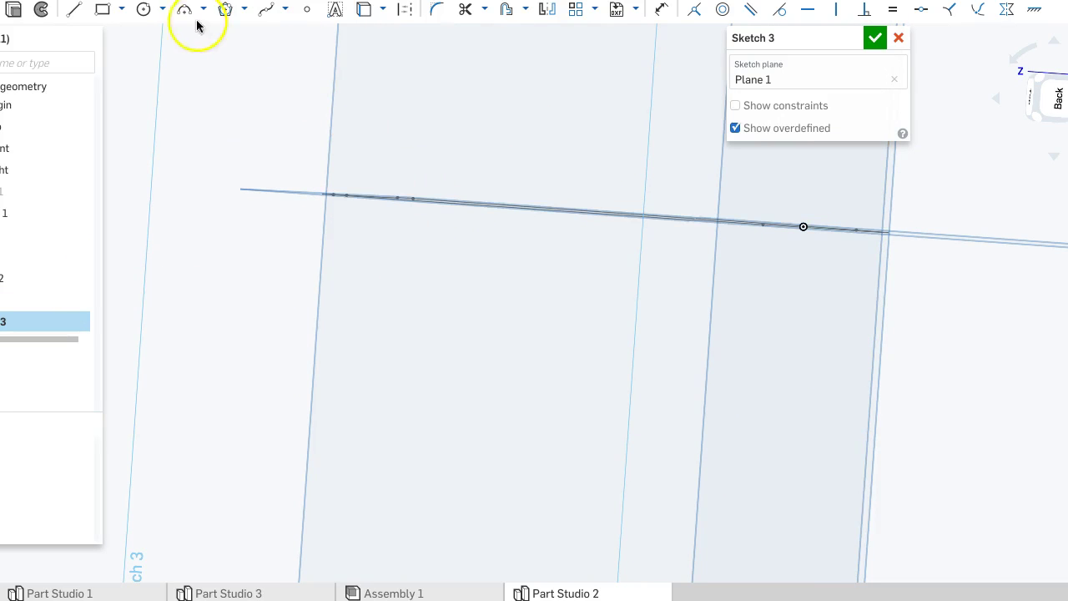
Project the surrounding spline and its point that lies on Plane 1 into the sketch with the Use tool
left_click(363, 9)
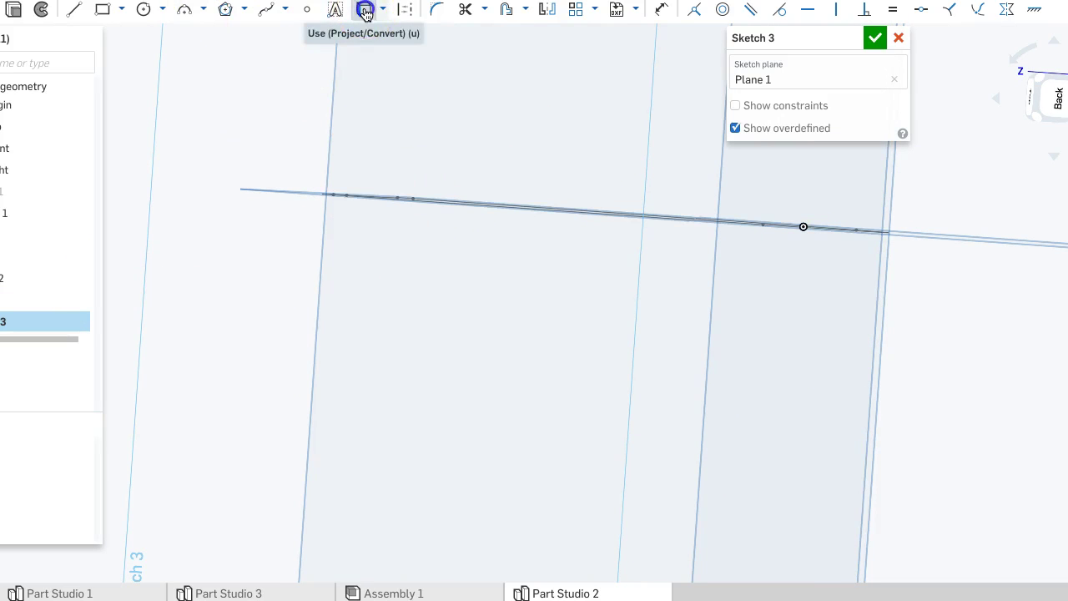
left_click(424, 201)
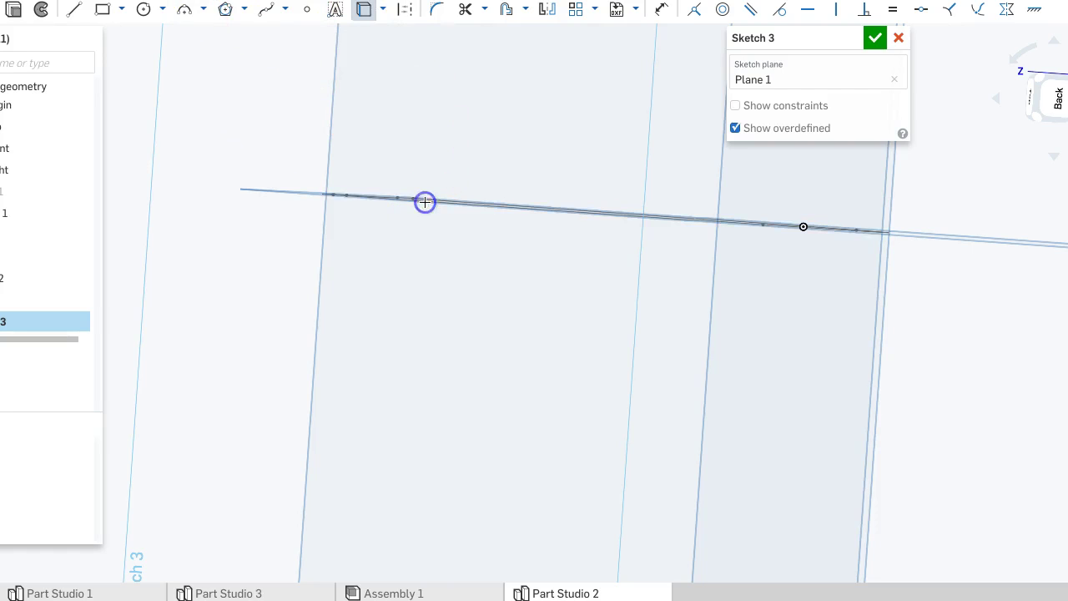
mouse_move(434, 264)
right_mouse_down()
mouse_move(426, 300)
mouse_move(402, 223)
right_mouse_up()
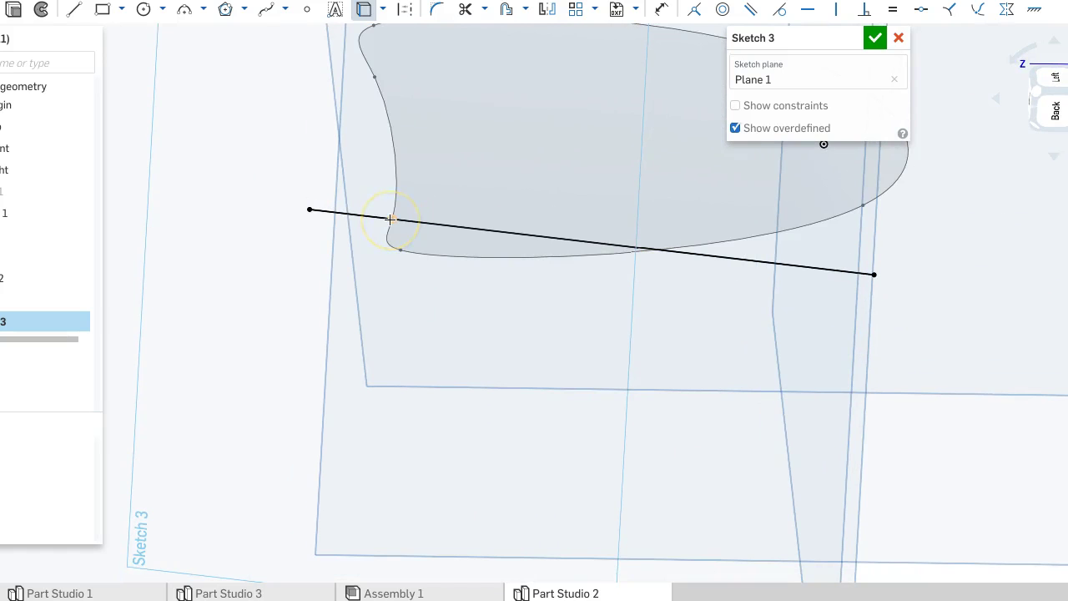
left_click(389, 220)
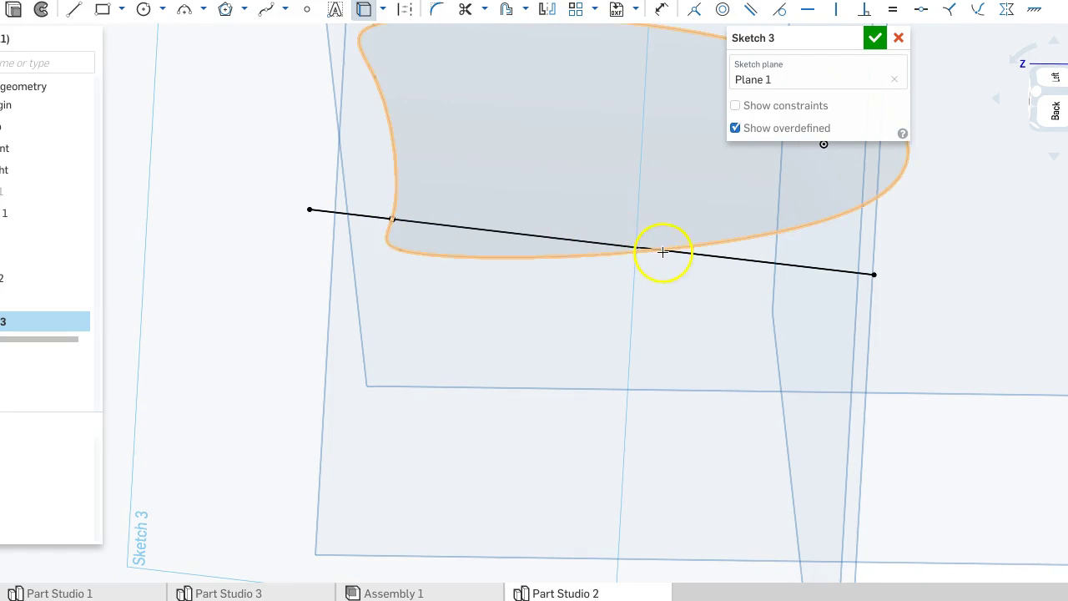
Exit the Use tool and delete the projected spline line from the sketch, keeping the projected point
mouse_move(454, 196)
right_mouse_down()
mouse_move(534, 253)
mouse_move(531, 301)
mouse_move(600, 284)
mouse_move(598, 267)
right_mouse_up()
left_click(600, 284)
left_click(625, 244)
left_click(356, 175)
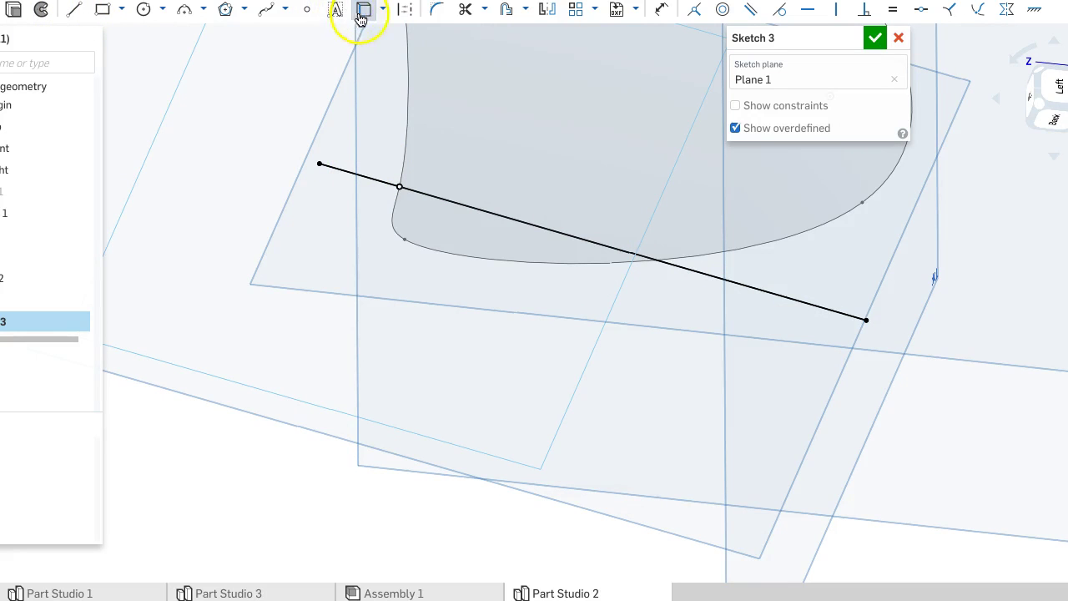
left_click(340, 174)
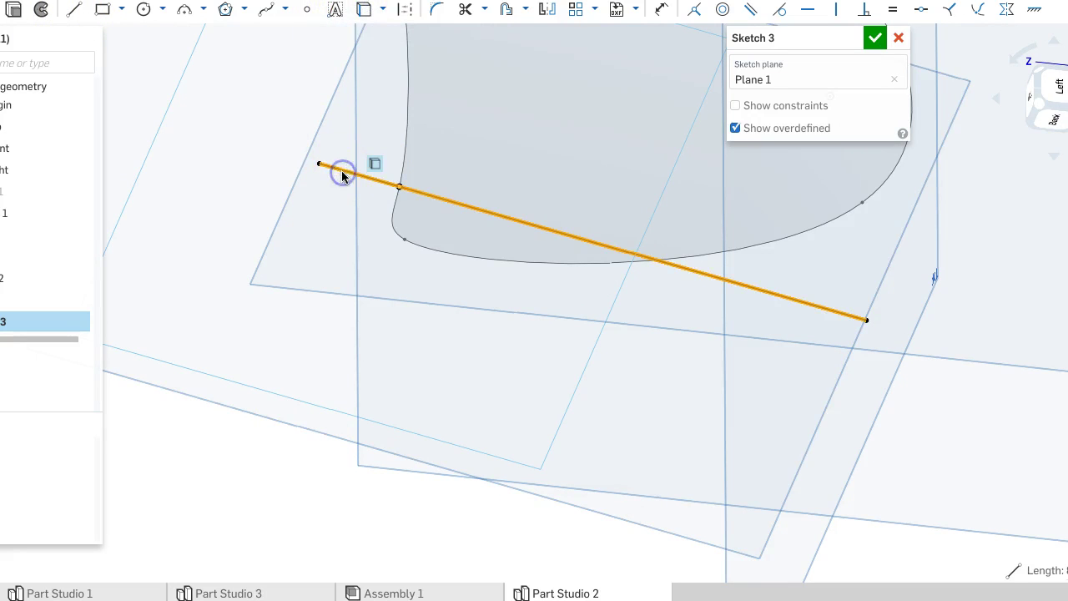
key("Delete")
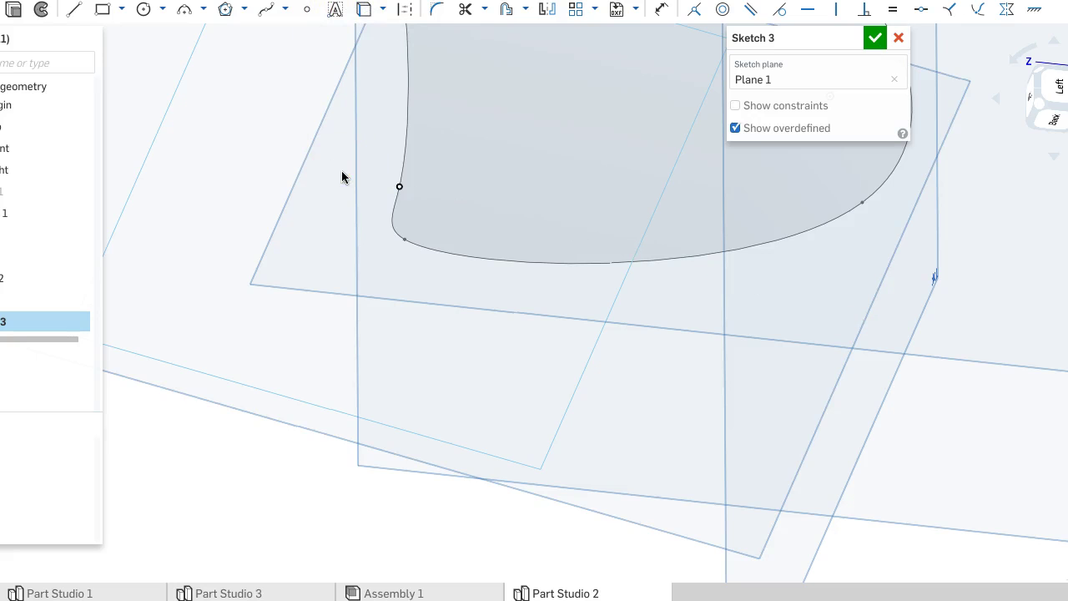
Hide Sketch 2 with the surrounding spline and view the sketch plane face-on
left_click(78, 276)
right_click_drag(78, 276, 205, 227)
key("n")
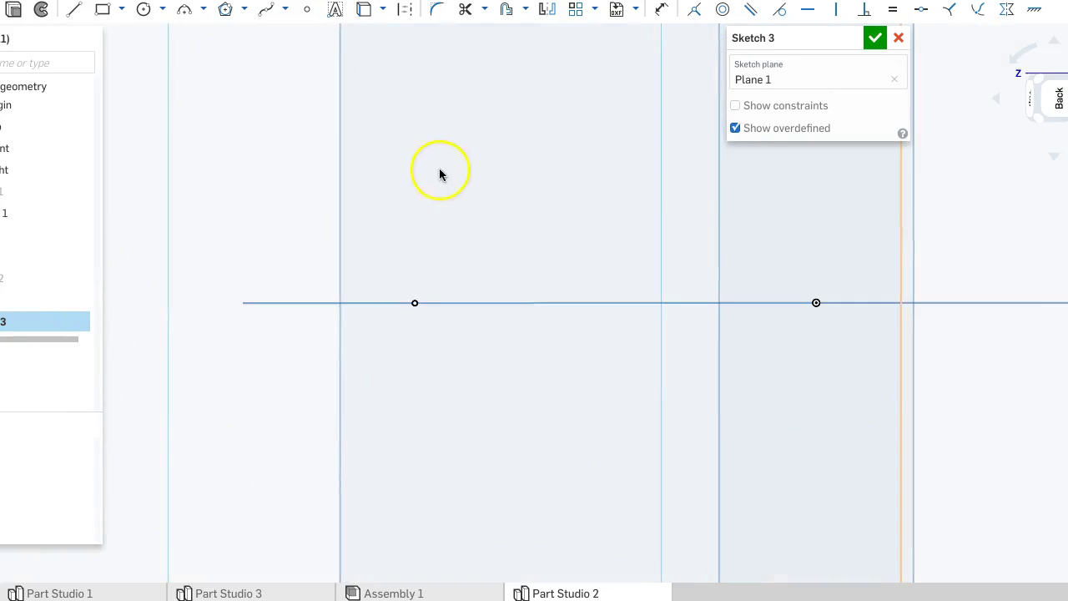
Draw a closed, irregular ten-sided star-like line profile around the projected point and accept the sketch
left_click(410, 303)
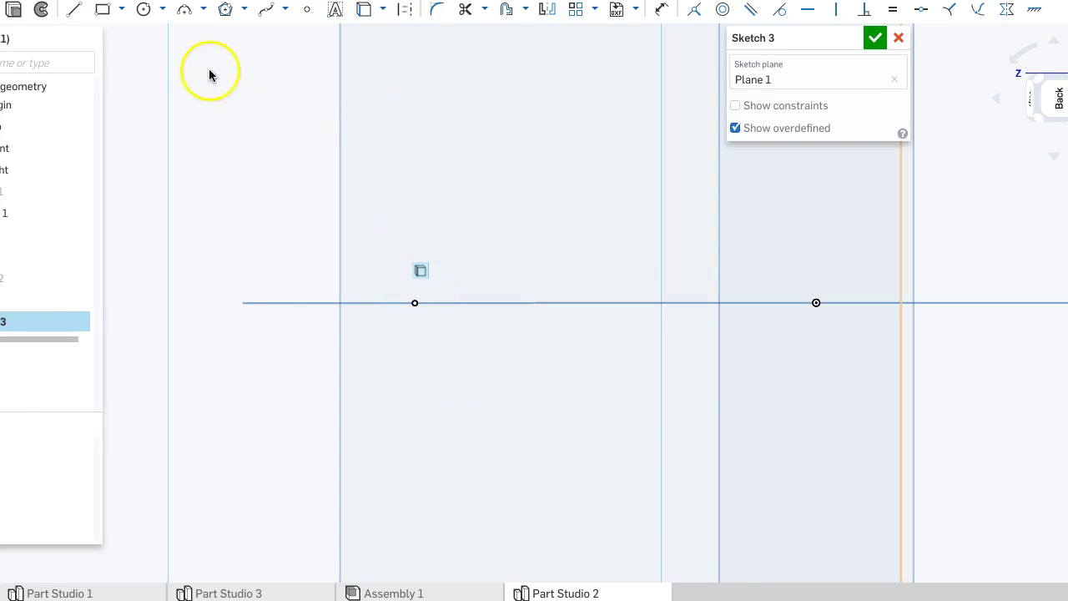
left_click(244, 12)
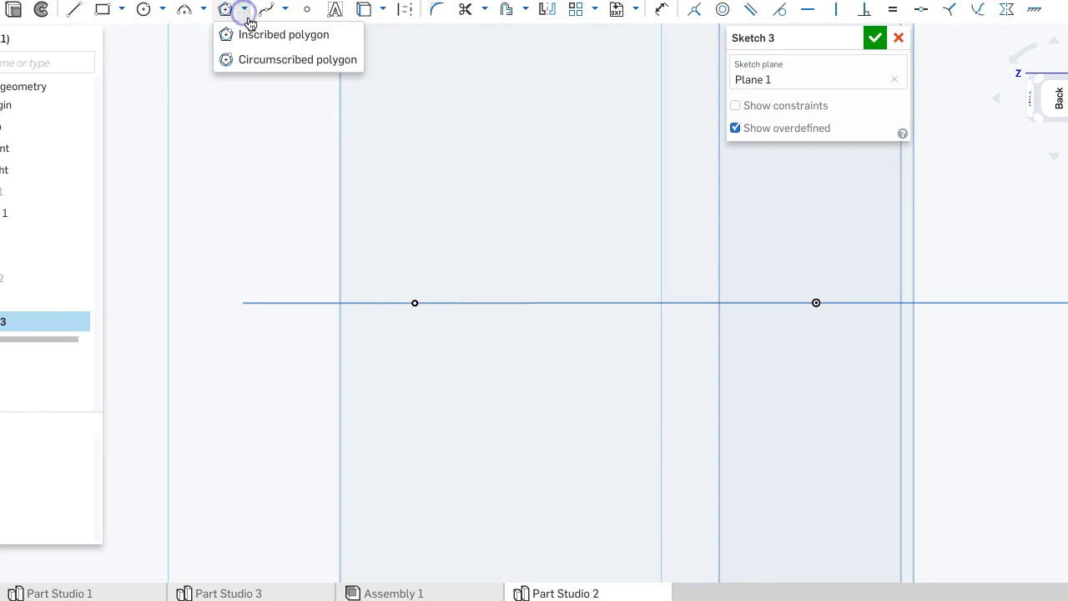
left_click(102, 10)
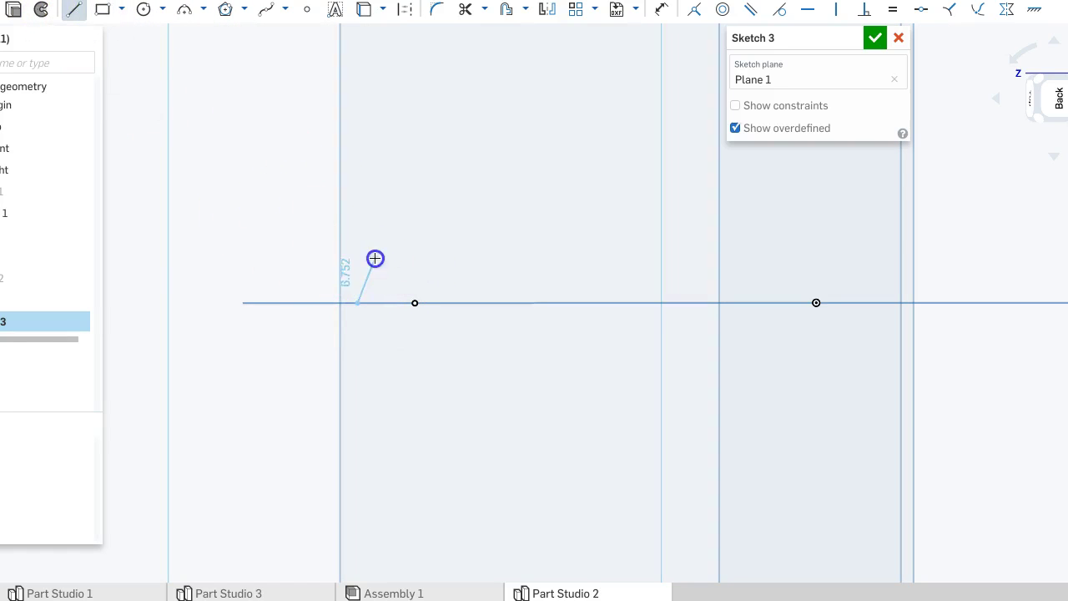
left_click(406, 273)
left_click(417, 246)
left_click(434, 277)
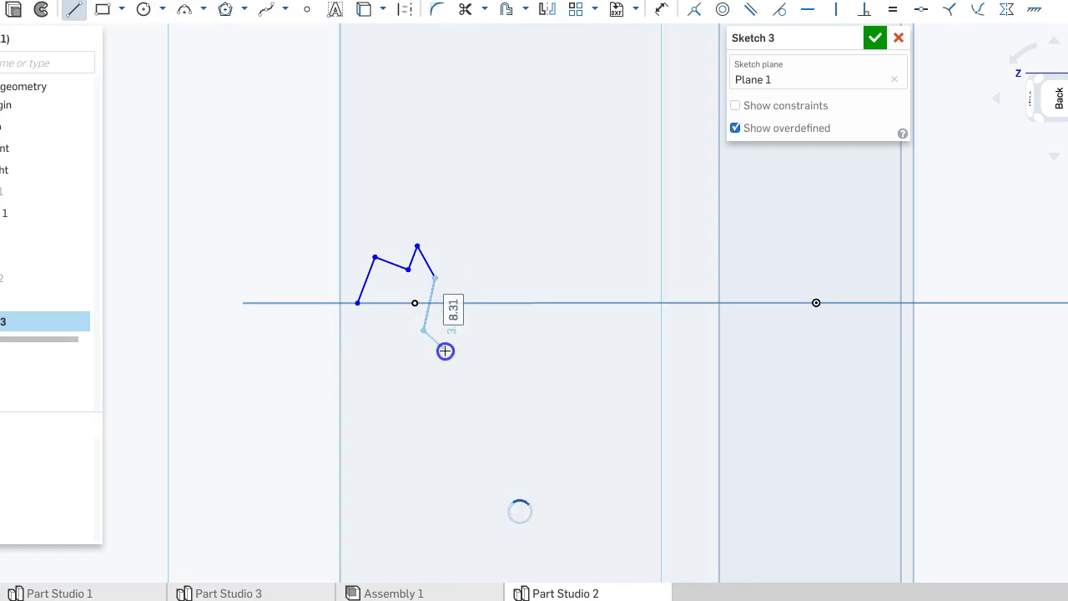
left_click(403, 334)
left_click(333, 351)
left_click(377, 320)
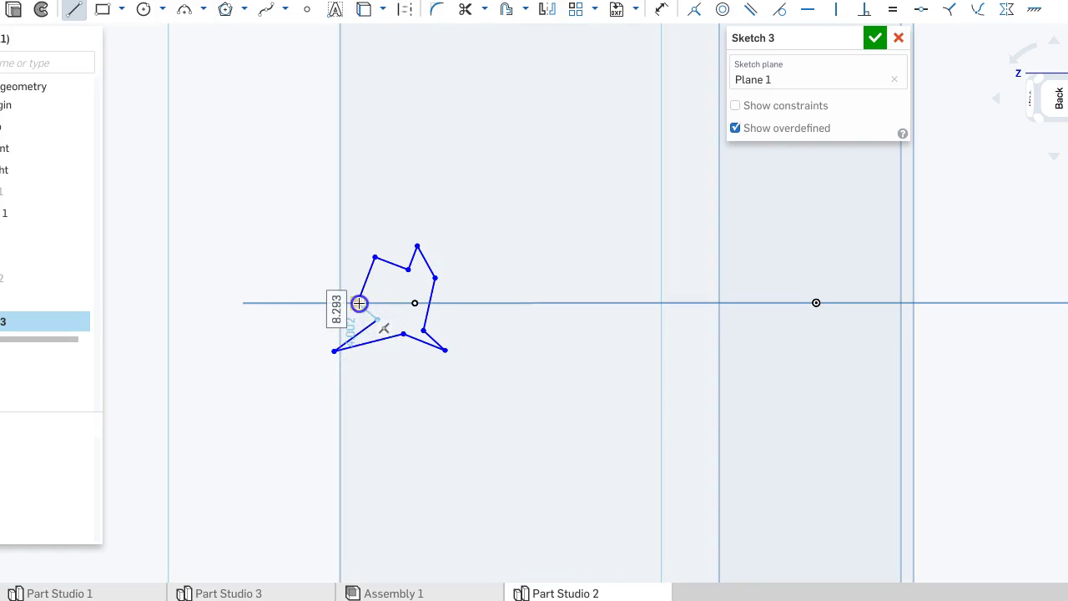
left_click(358, 303)
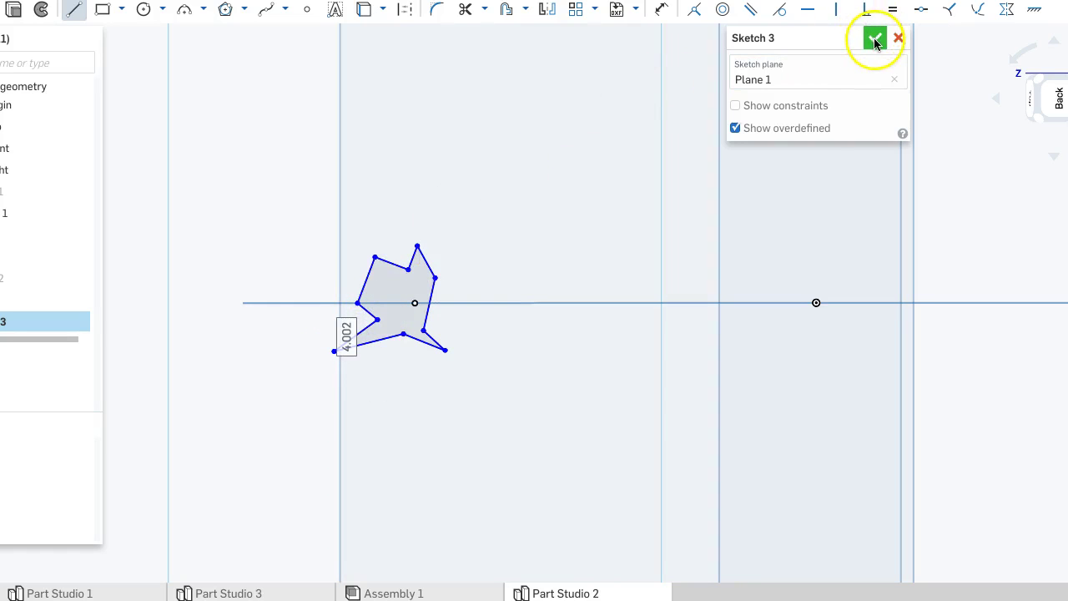
left_click(874, 39)
Show Sketch 2 with the spline and the shelled part again
right_click_drag(343, 142, 371, 153)
left_click(81, 278)
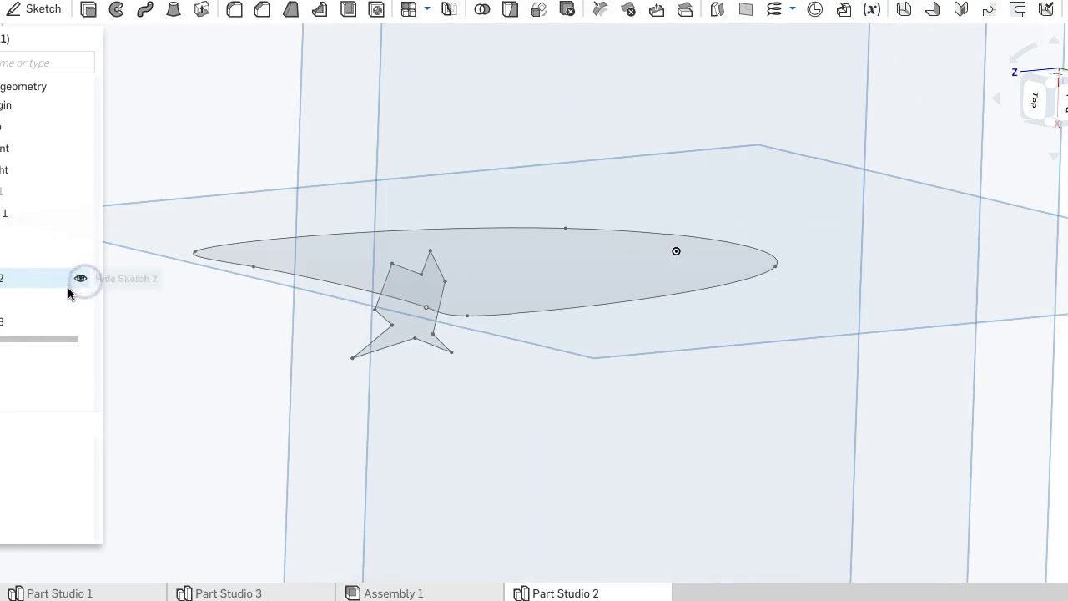
left_click(81, 443)
mouse_move(207, 375)
right_mouse_down()
mouse_move(231, 306)
mouse_move(208, 286)
mouse_move(188, 300)
mouse_move(212, 307)
right_mouse_up()
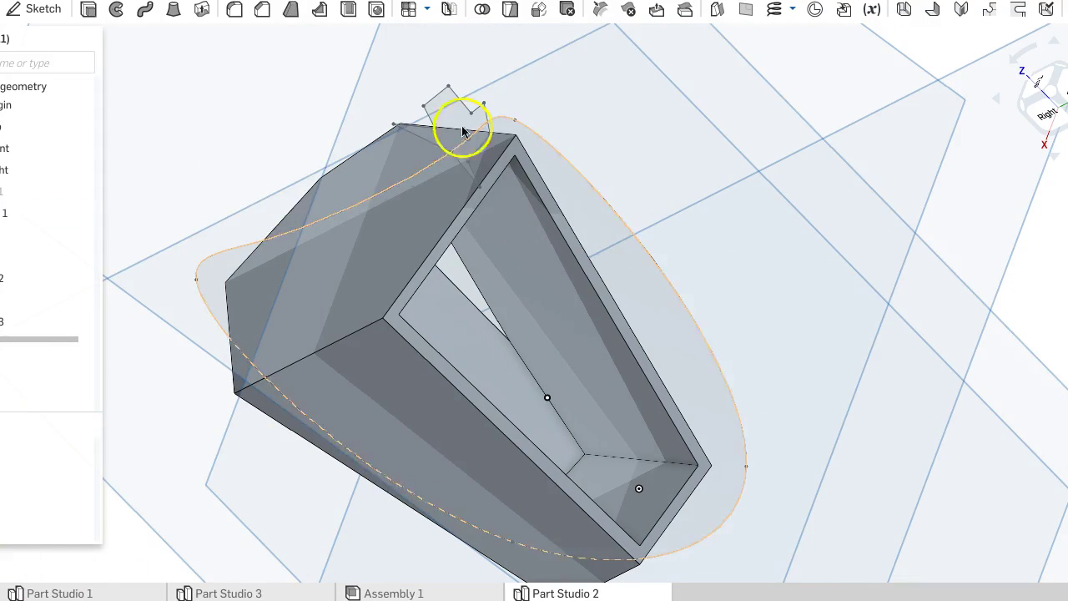
Sweep the star-like profile of Sketch 3 along the closed spline of Sketch 2 as a new solid
left_click(146, 10)
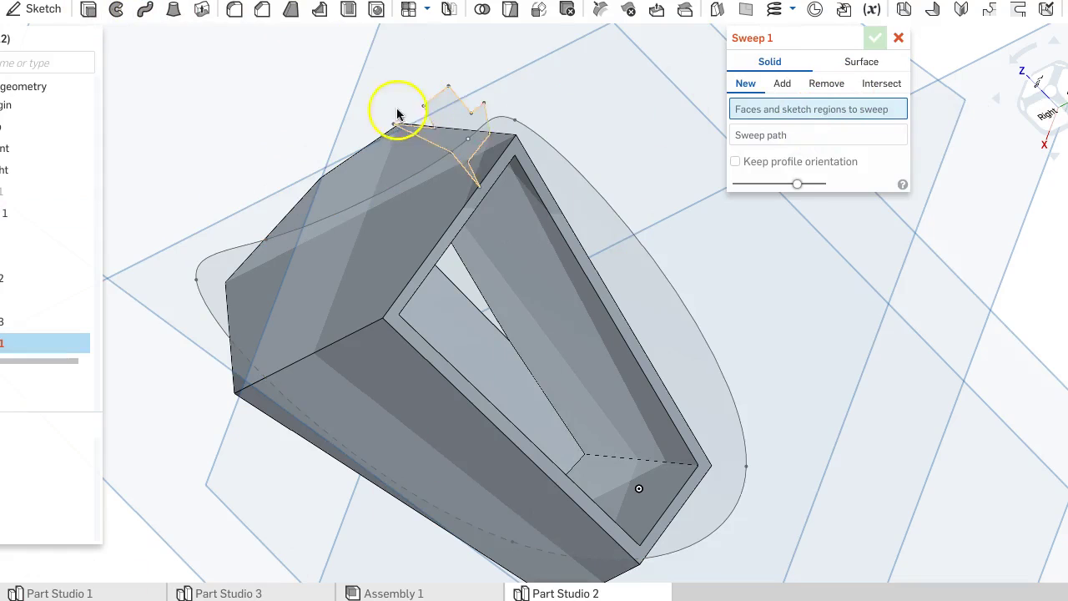
left_click(454, 119)
left_click(832, 148)
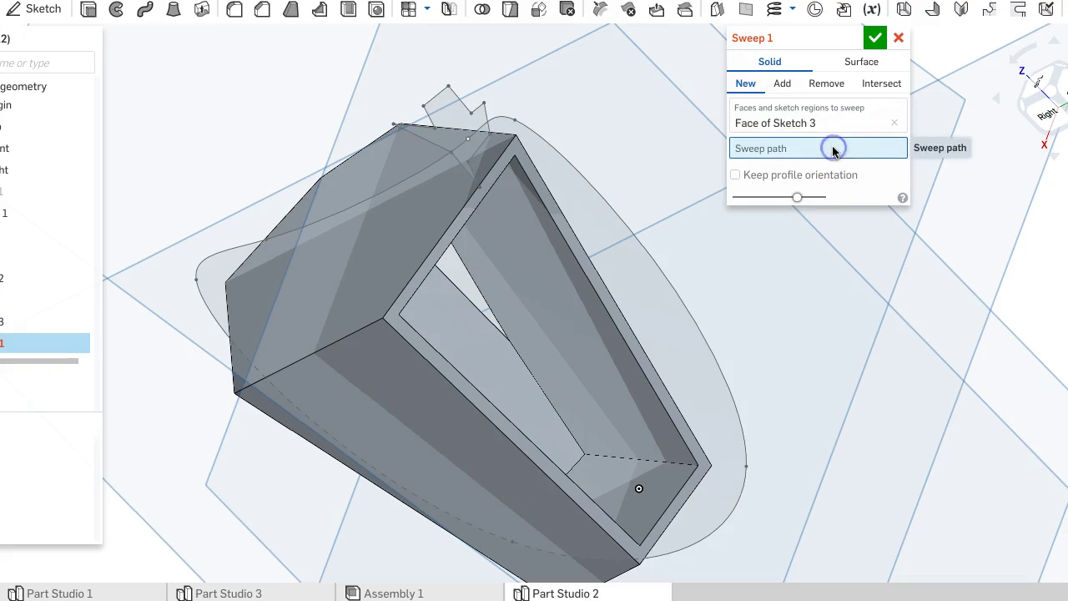
left_click(557, 150)
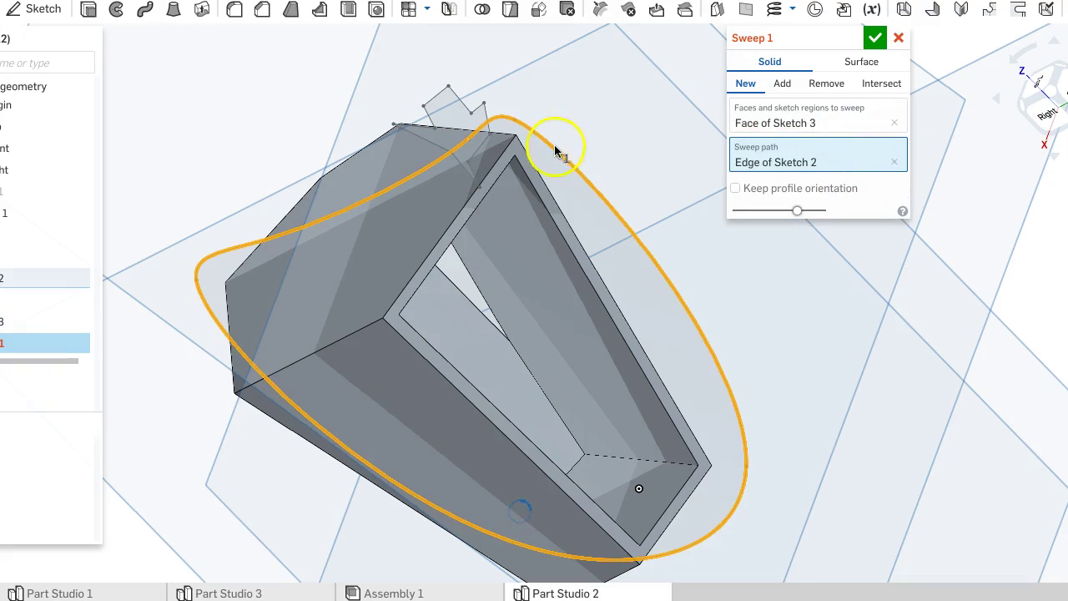
right_click_drag(624, 167, 571, 248)
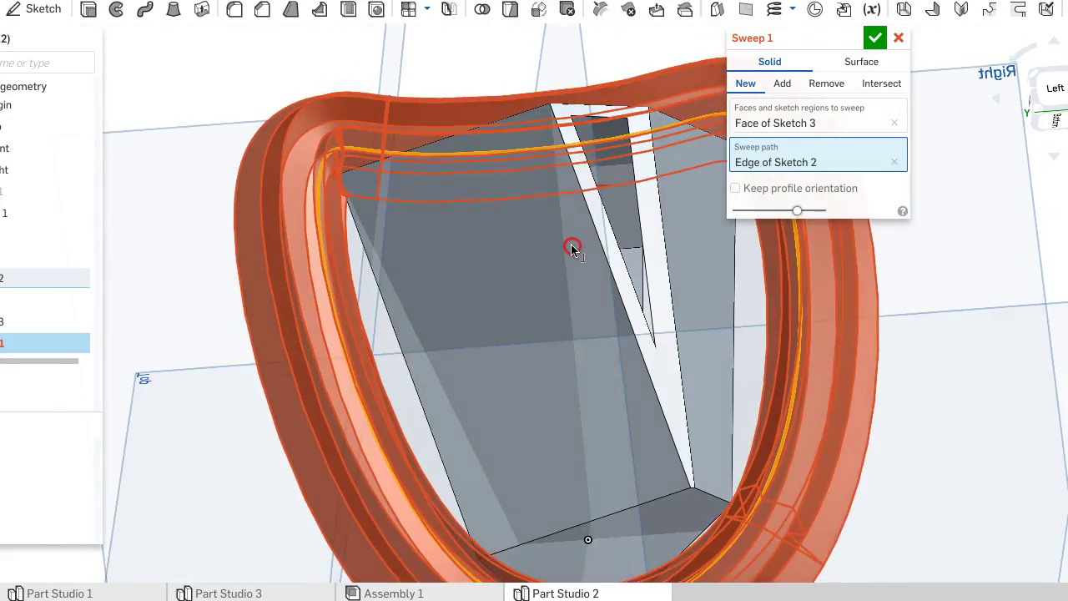
Set the sweep to Add with Merge with all enabled, and switch the operation to Remove
left_click(782, 83)
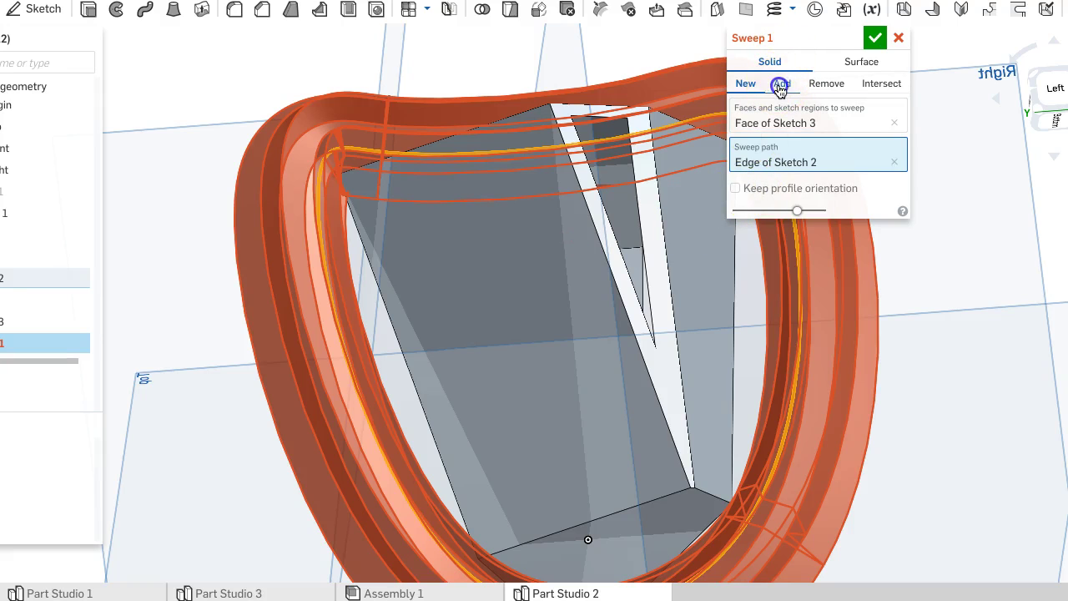
left_click(736, 211)
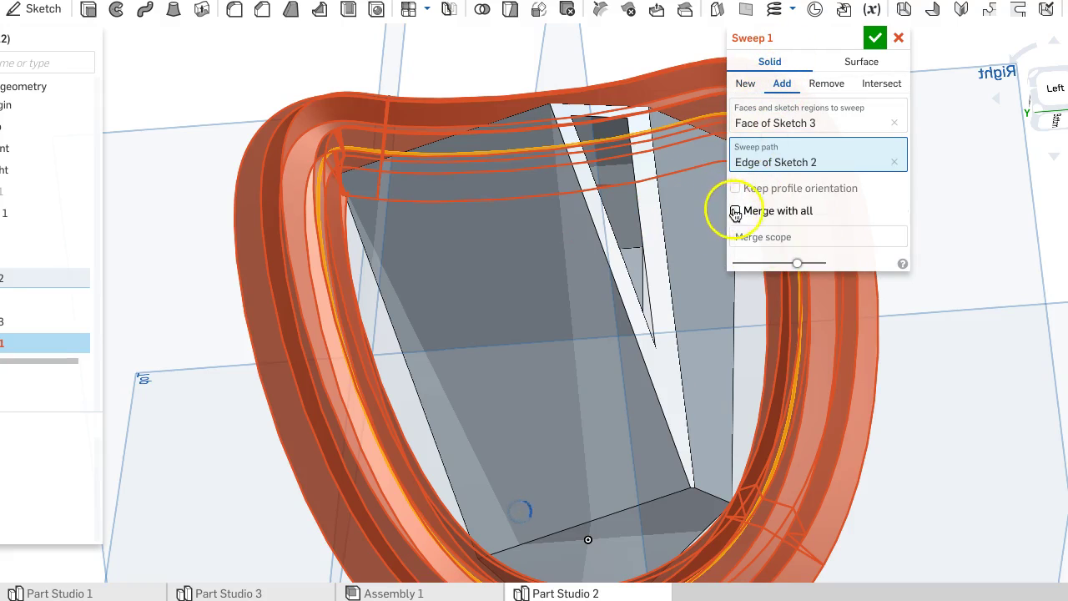
right_click_drag(506, 231, 388, 260)
scroll(425, 266, "down", 4)
scroll(428, 260, "up", 2)
right_click_drag(509, 302, 501, 229)
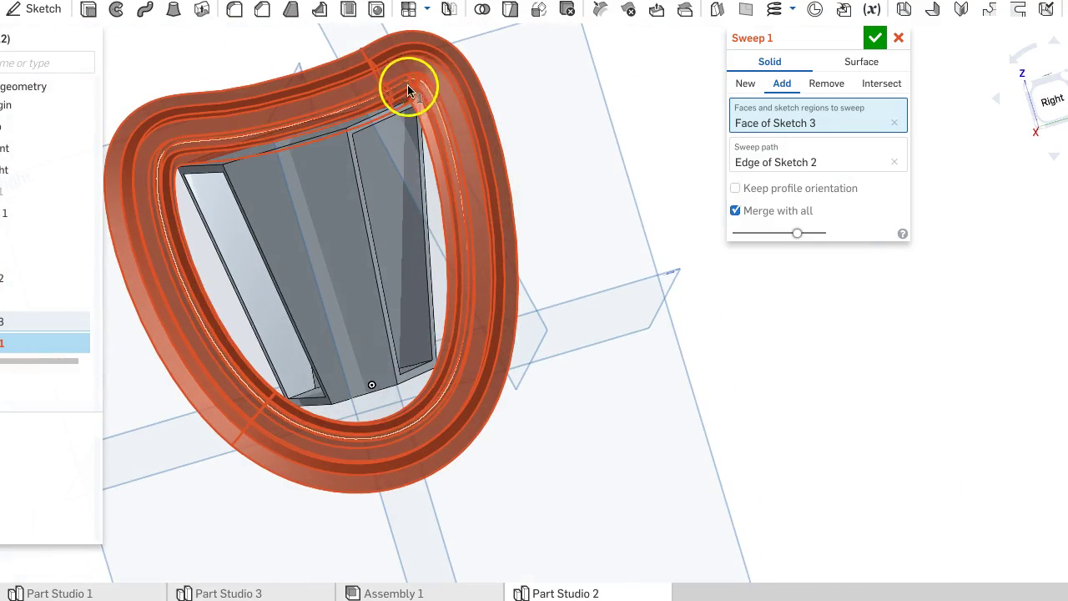
right_click_drag(334, 131, 165, 158)
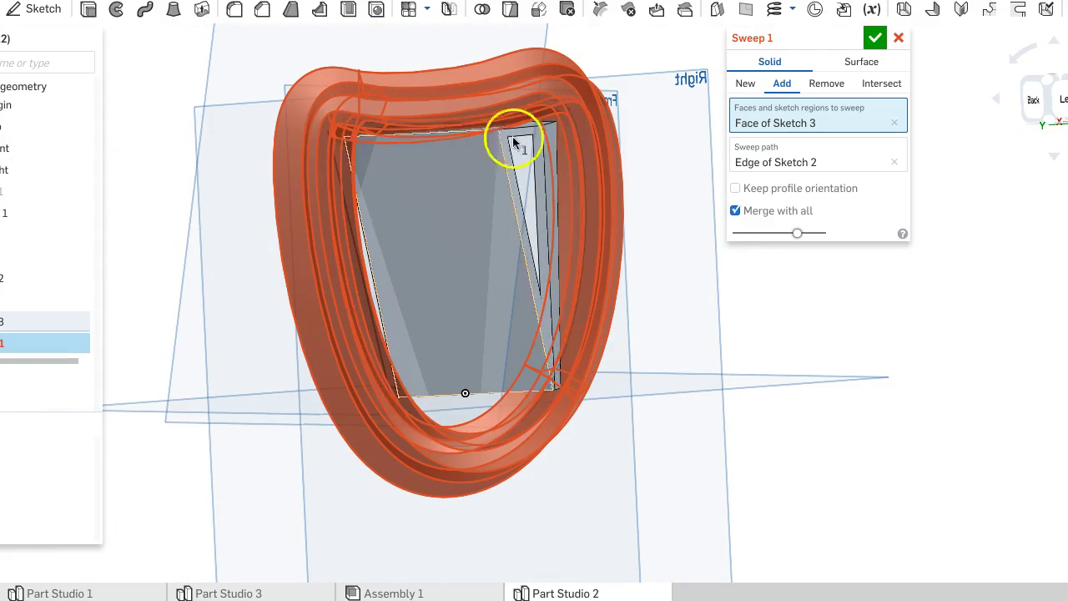
right_click_drag(652, 164, 626, 172)
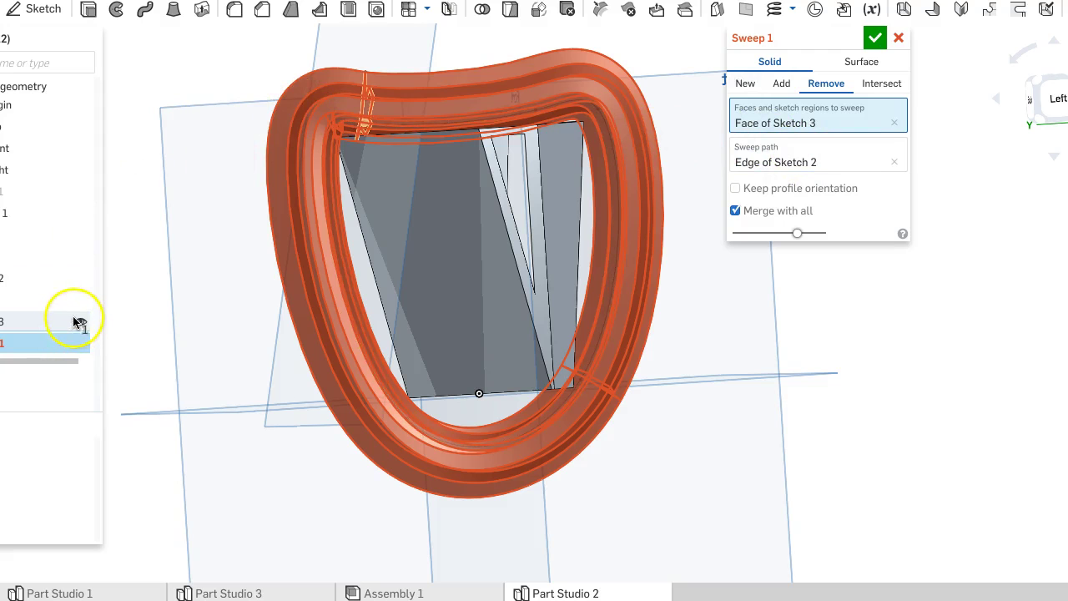
Reopen Sketch 3 and delete all lines of the star-like profile around the projected point
double_click(41, 321)
mouse_move(284, 117)
right_mouse_down()
mouse_move(300, 109)
mouse_move(342, 125)
right_mouse_up()
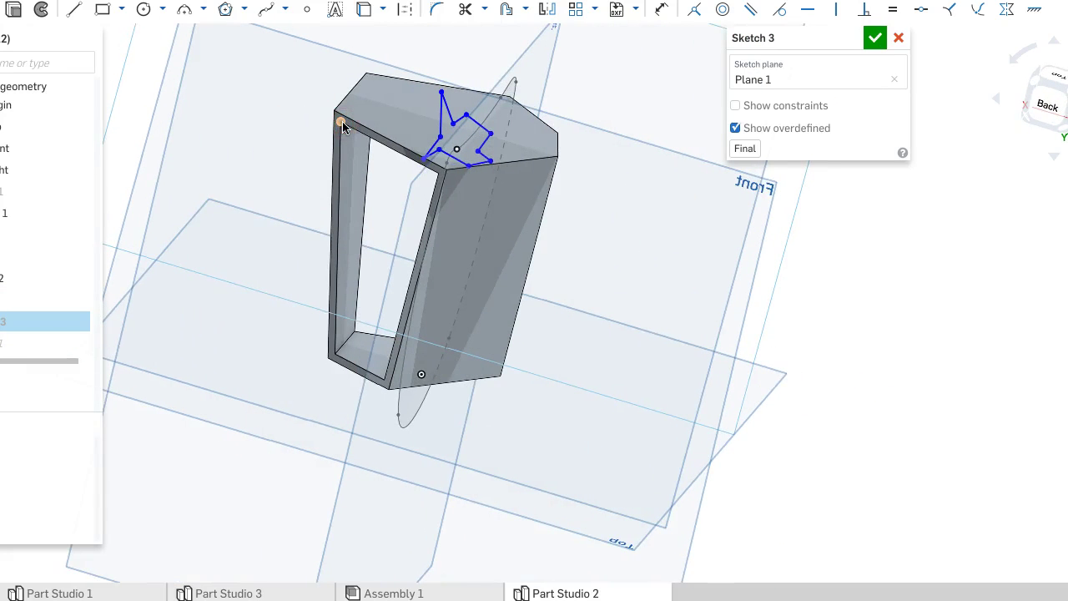
key("n")
scroll(369, 274, "down", 4)
scroll(374, 276, "up", 10)
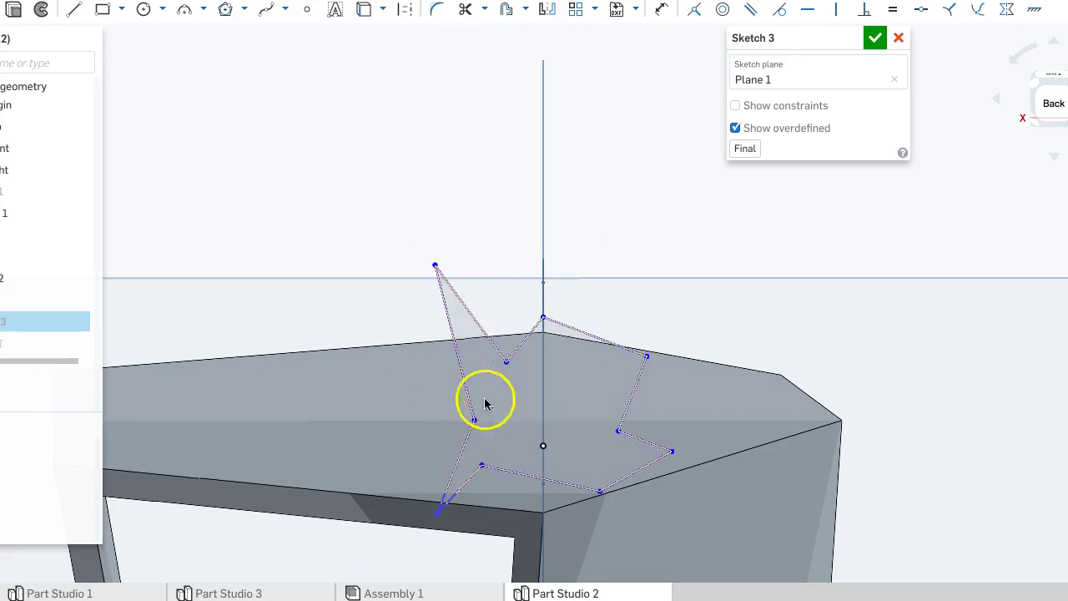
left_click(518, 471)
key("Delete")
left_click(469, 478)
key("Delete")
left_click(623, 473)
key("Delete")
left_click(650, 443)
key("Delete")
left_click(629, 400)
key("Delete")
left_click(513, 354)
key("Delete")
left_click(478, 328)
key("Delete")
left_click(444, 394)
key("Delete")
left_click(468, 443)
key("Delete")
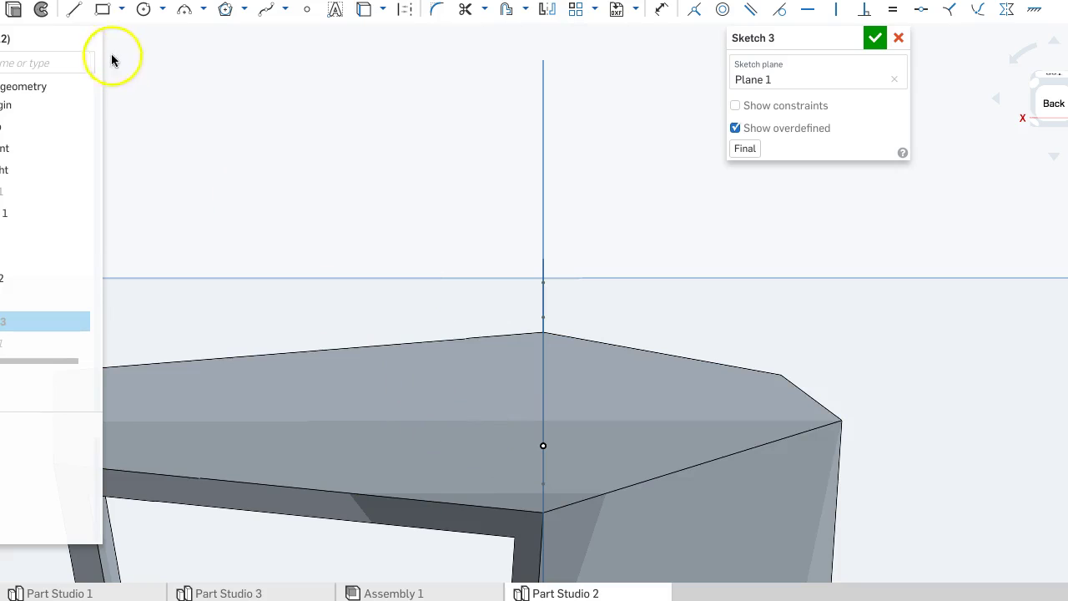
Draw a rectangle about 6.1 by 4.4 mm around the projected point and accept the sketch
left_click(552, 345)
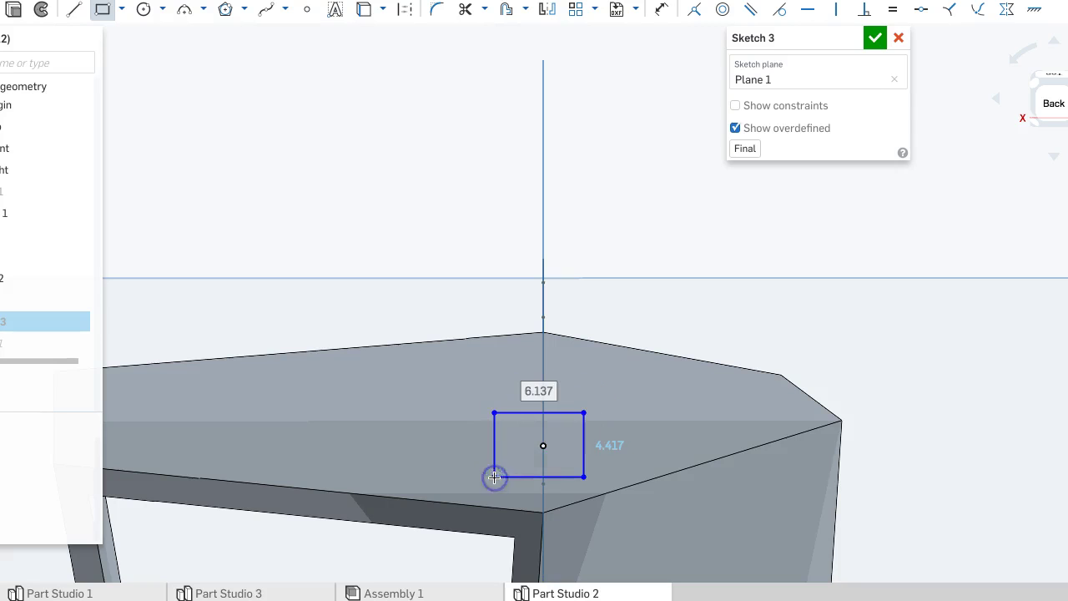
left_click(872, 39)
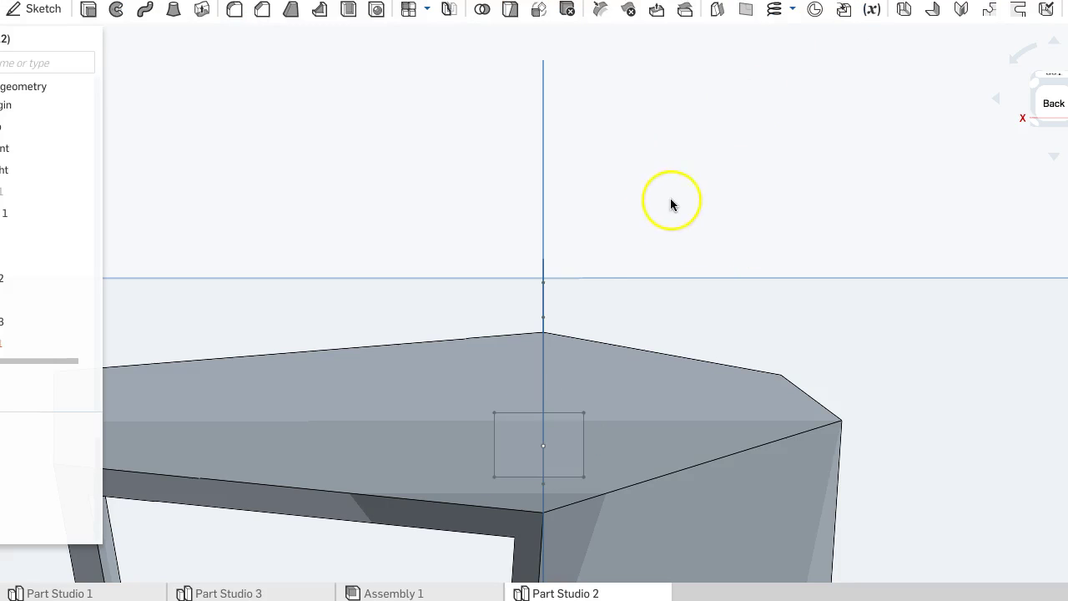
Reopen Sweep 1, set it to New, and clear its profile and path selections
double_click(6, 343)
scroll(809, 300, "down", 4)
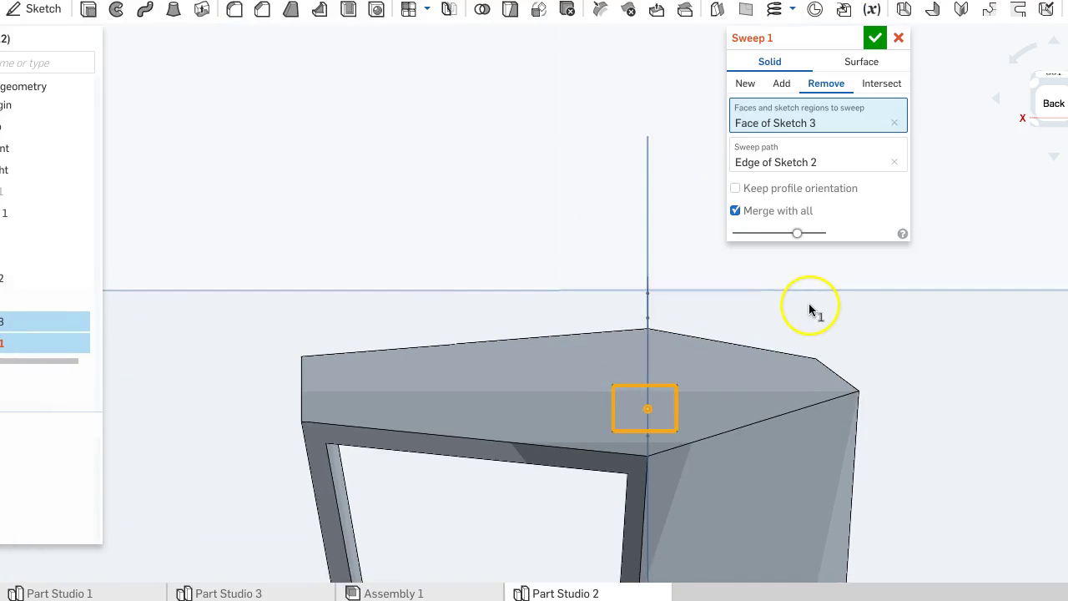
right_click_drag(845, 324, 722, 334)
left_click(746, 84)
scroll(442, 319, "down", 5)
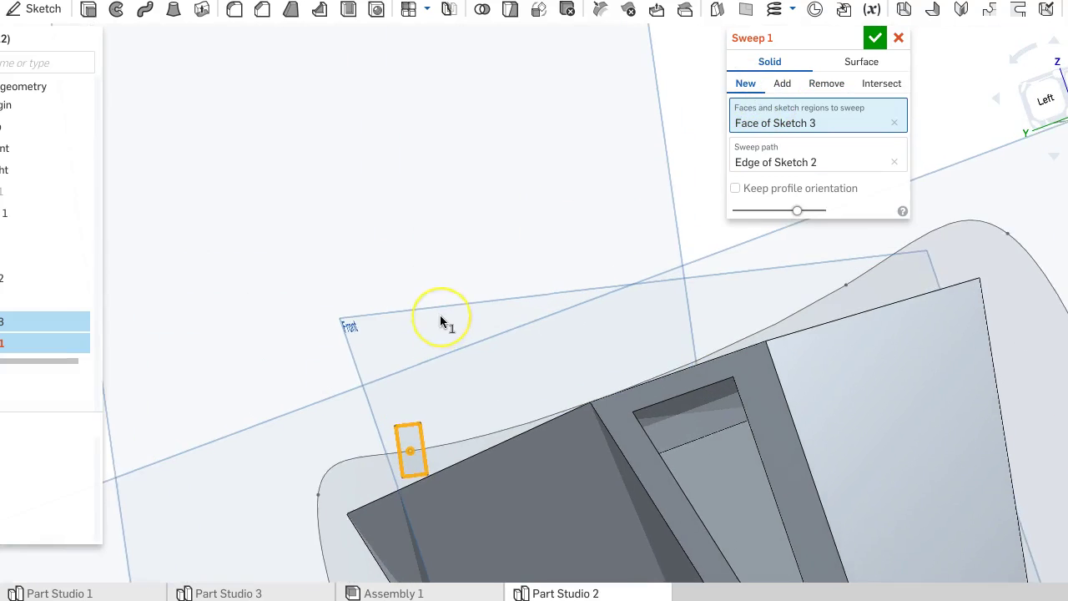
mouse_move(498, 257)
right_mouse_down()
mouse_move(546, 241)
mouse_move(515, 280)
right_mouse_up()
left_click(443, 351)
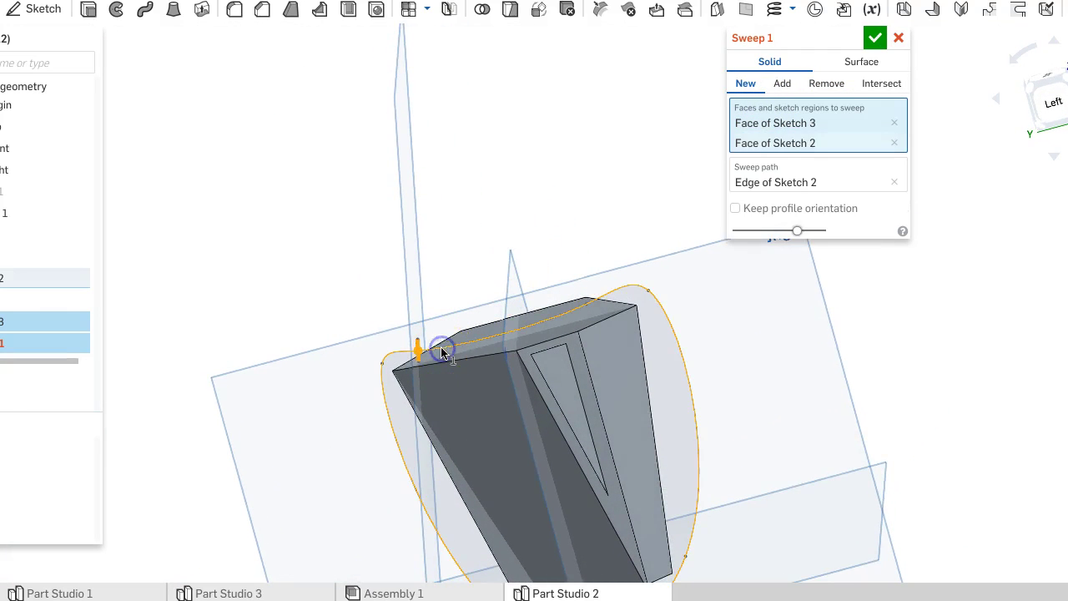
left_click(893, 143)
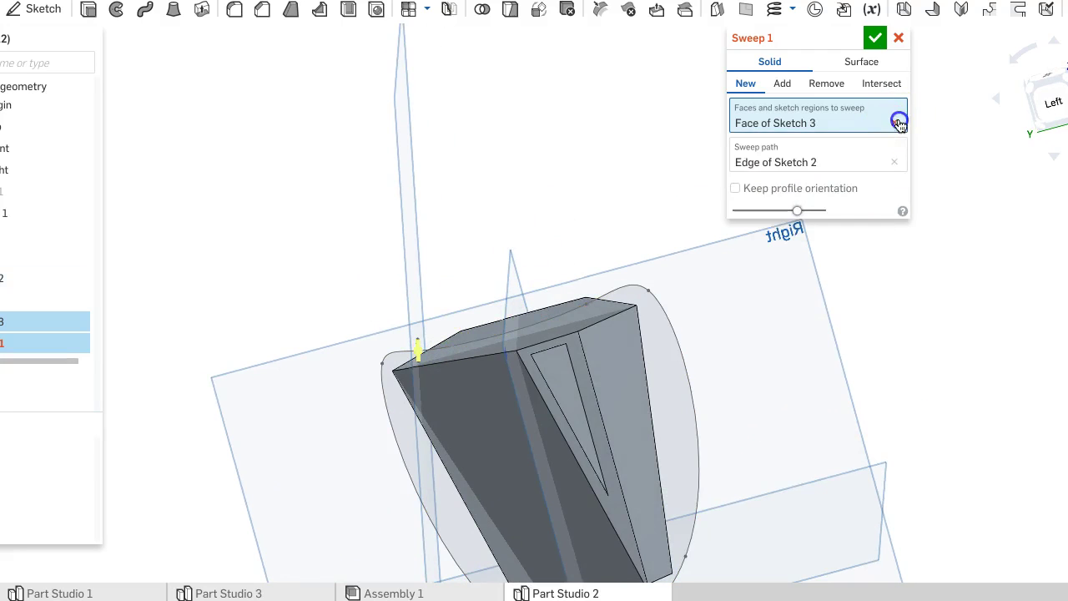
left_click(893, 122)
left_click(894, 140)
Assign Sketch 3 with the rectangle as the sweep profile and the closed spline of Sketch 2 as the path
left_click(841, 112)
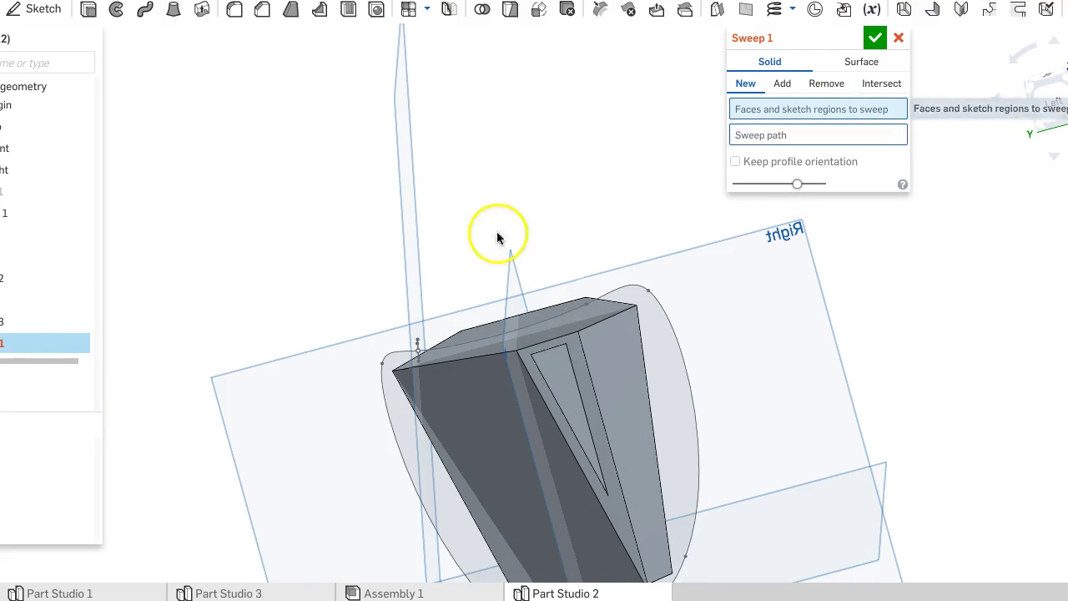
left_click(12, 328)
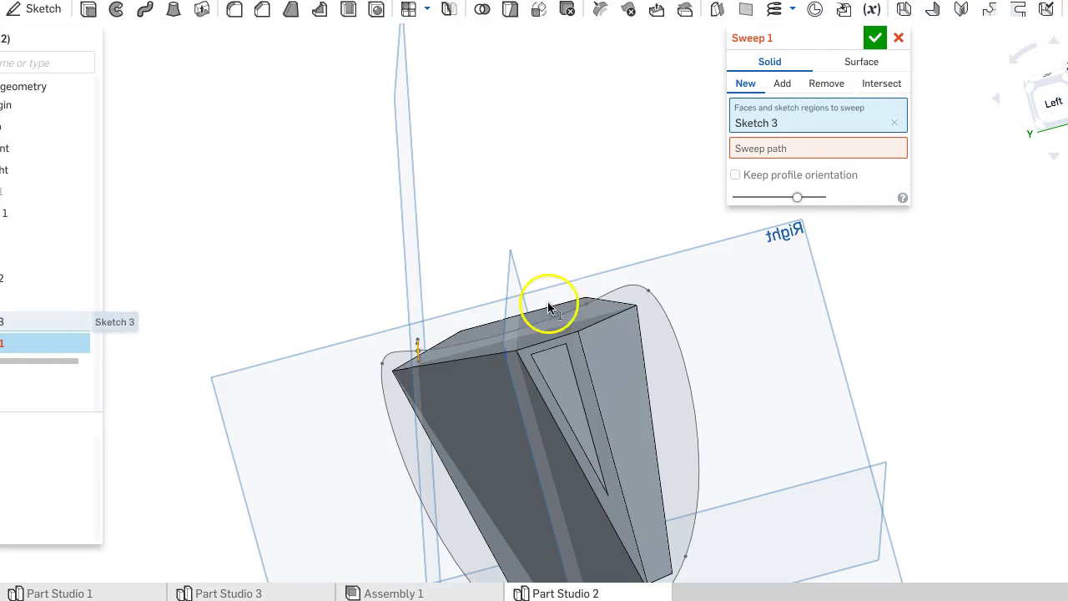
left_click(801, 148)
left_click(644, 292)
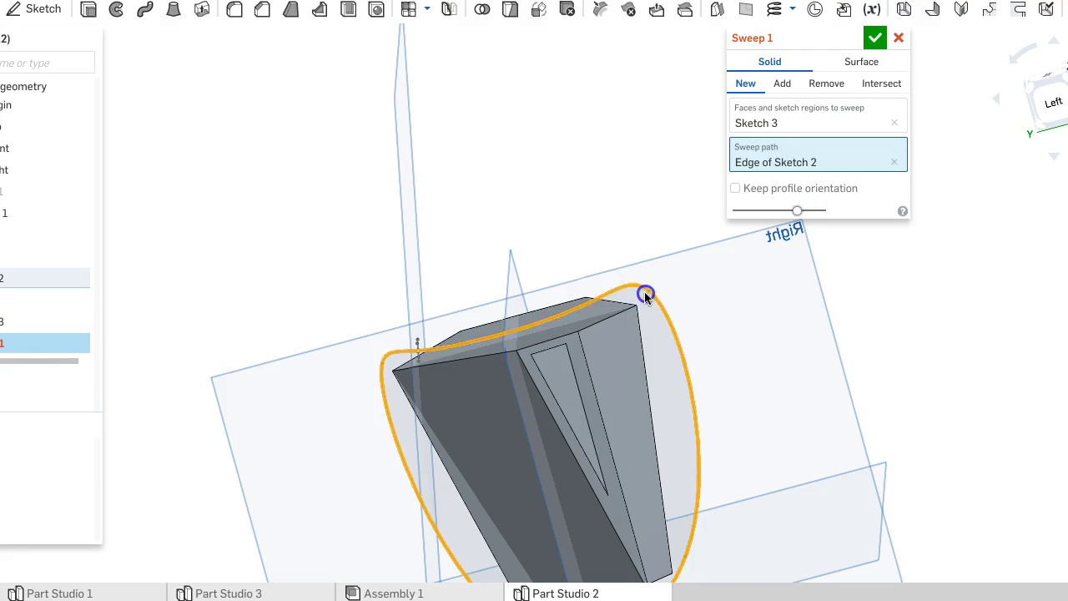
mouse_move(522, 341)
right_mouse_down()
mouse_move(501, 298)
mouse_move(553, 281)
mouse_move(644, 316)
right_mouse_up()
right_click_drag(692, 277, 547, 286)
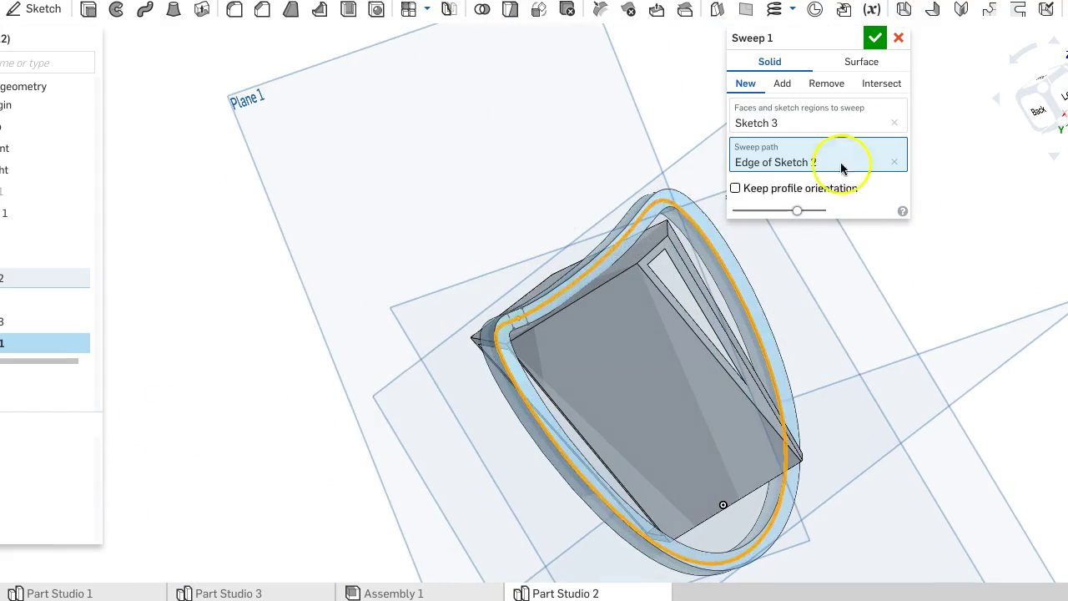
Change the sweep to a Remove operation that cuts into the shelled part and accept it
left_click(824, 84)
mouse_move(508, 169)
right_mouse_down()
mouse_move(526, 234)
mouse_move(567, 242)
mouse_move(595, 133)
mouse_move(540, 118)
mouse_move(480, 125)
mouse_move(555, 98)
right_mouse_up()
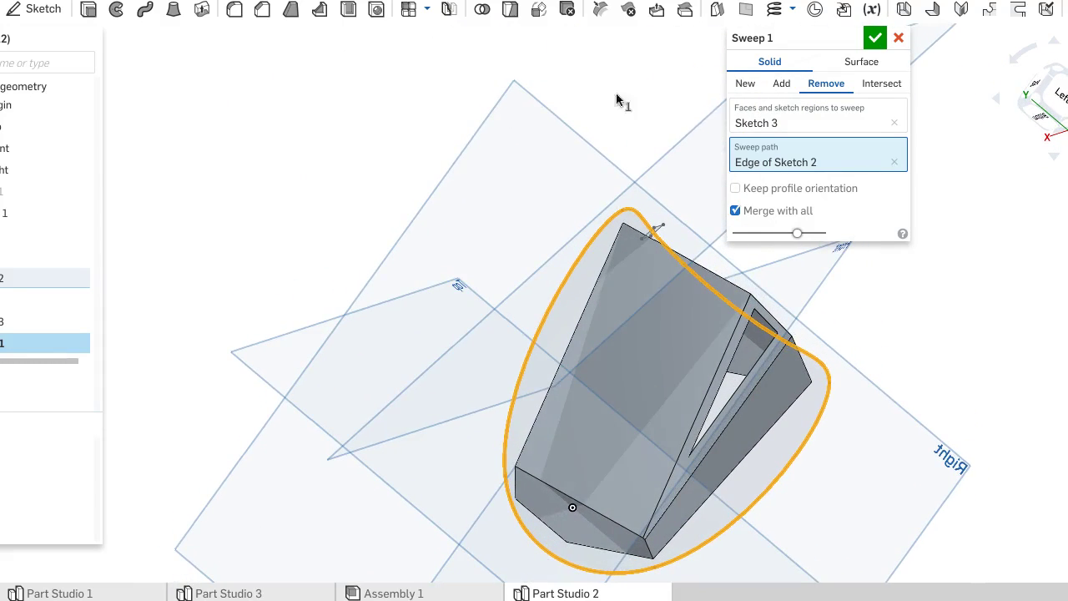
right_click_drag(739, 310, 569, 288)
right_click_drag(657, 279, 621, 270)
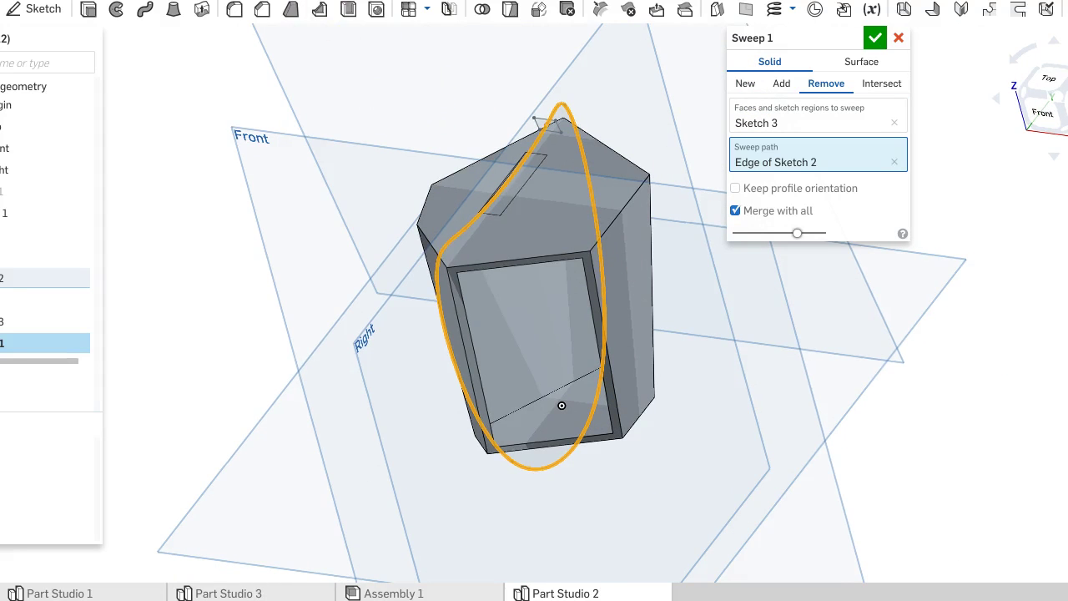
left_click(874, 41)
right_click_drag(839, 121, 789, 112)
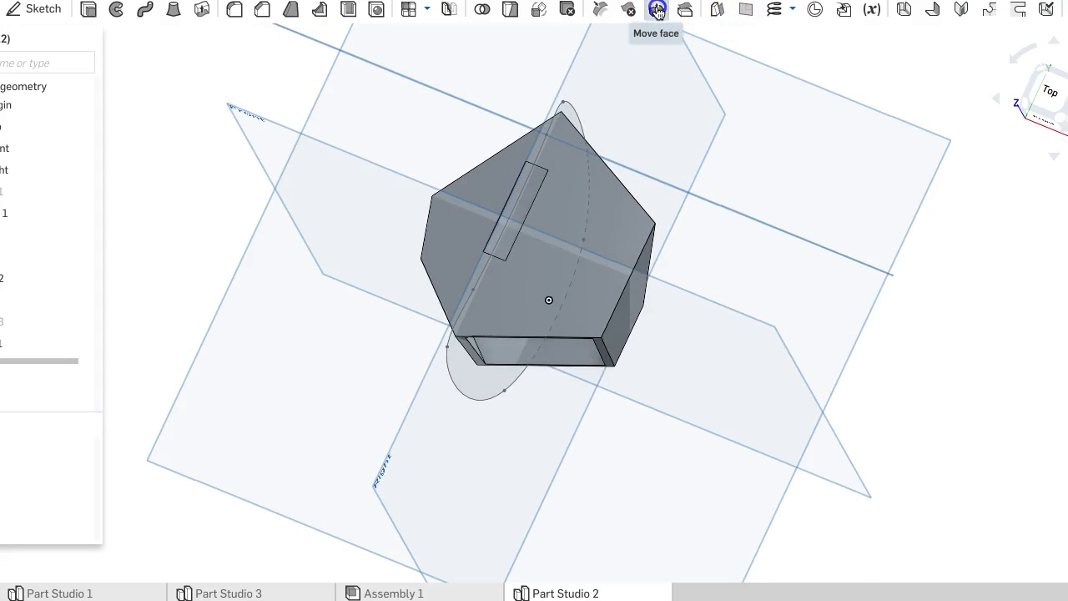
Try to offset the face of the swept cut with Move face, first by 43.2 mm and back to 2.8 mm, and deselect it
left_click(658, 10)
scroll(679, 172, "down", 2)
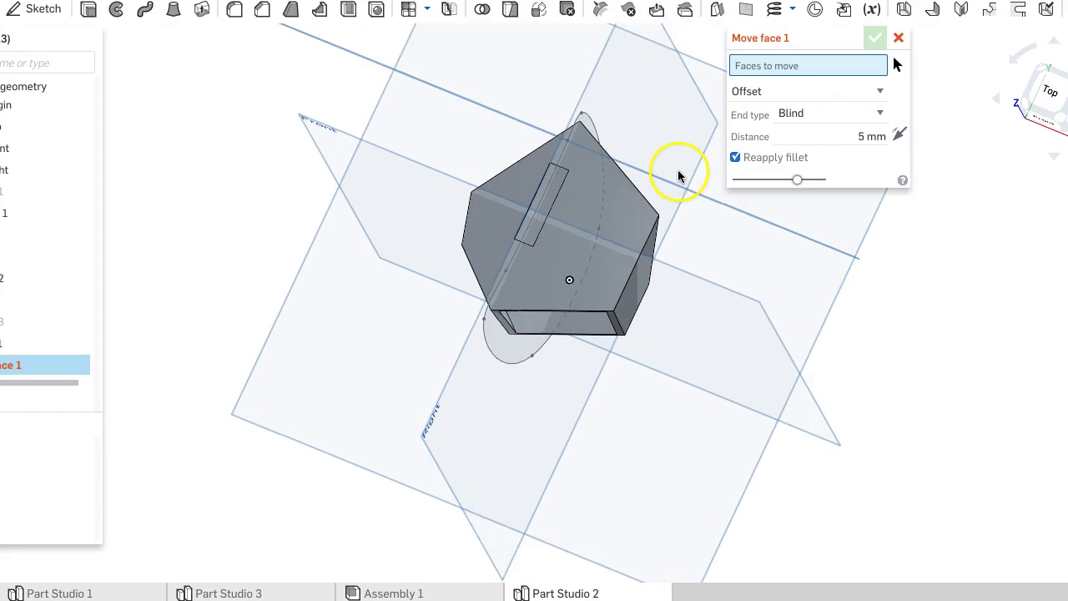
scroll(679, 172, "up", 4)
left_click(472, 227)
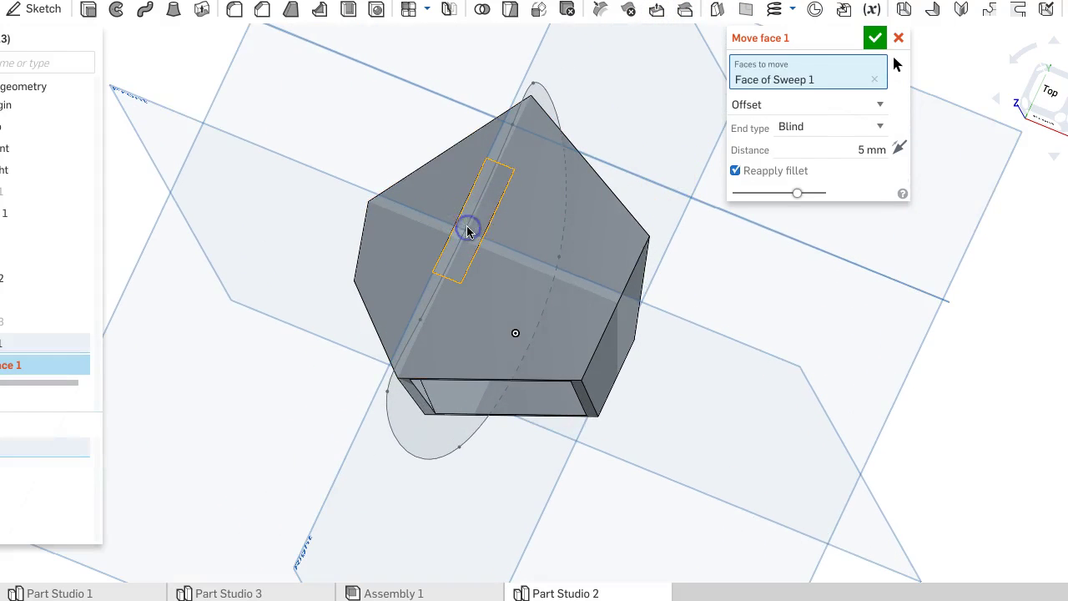
left_click_drag(465, 208, 434, 150)
right_click_drag(525, 243, 480, 199)
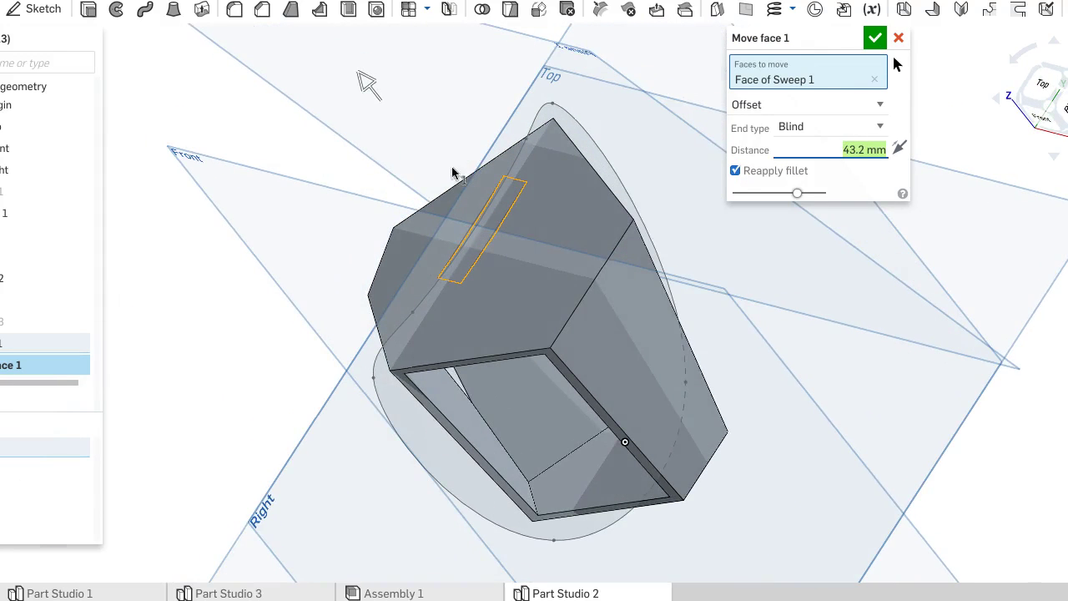
left_click_drag(367, 83, 459, 237)
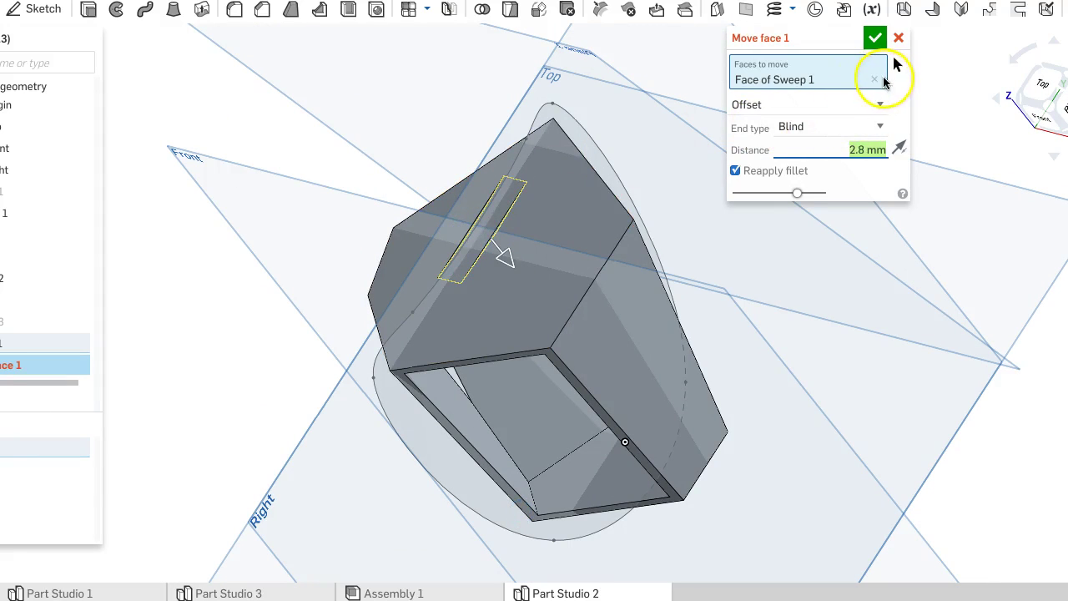
left_click(876, 81)
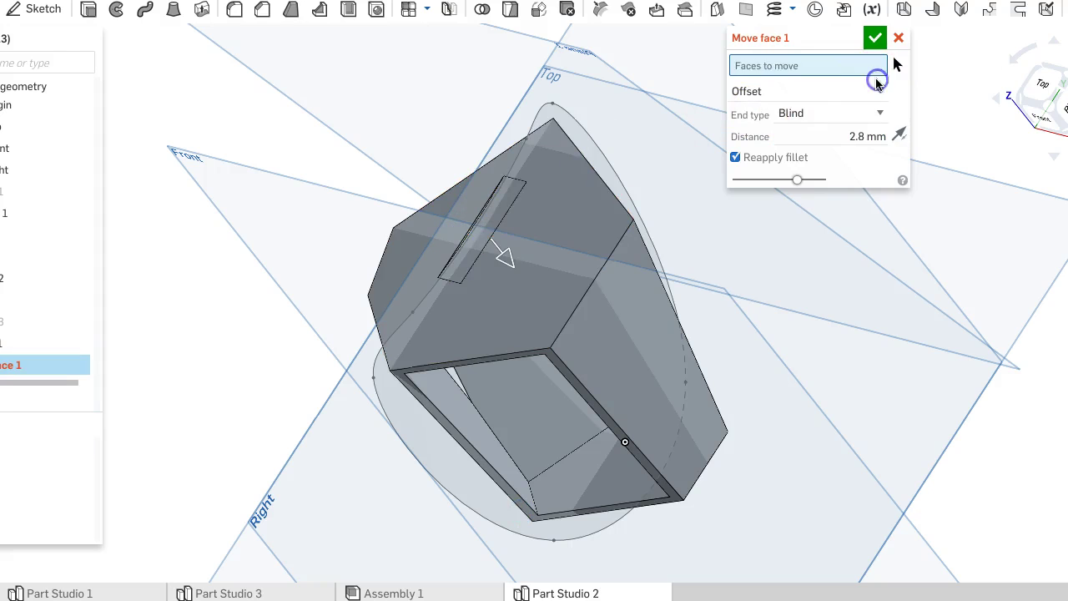
Try offsetting the part's closed end face containing the swept cut outward with Move face, and undo it
left_click(528, 236)
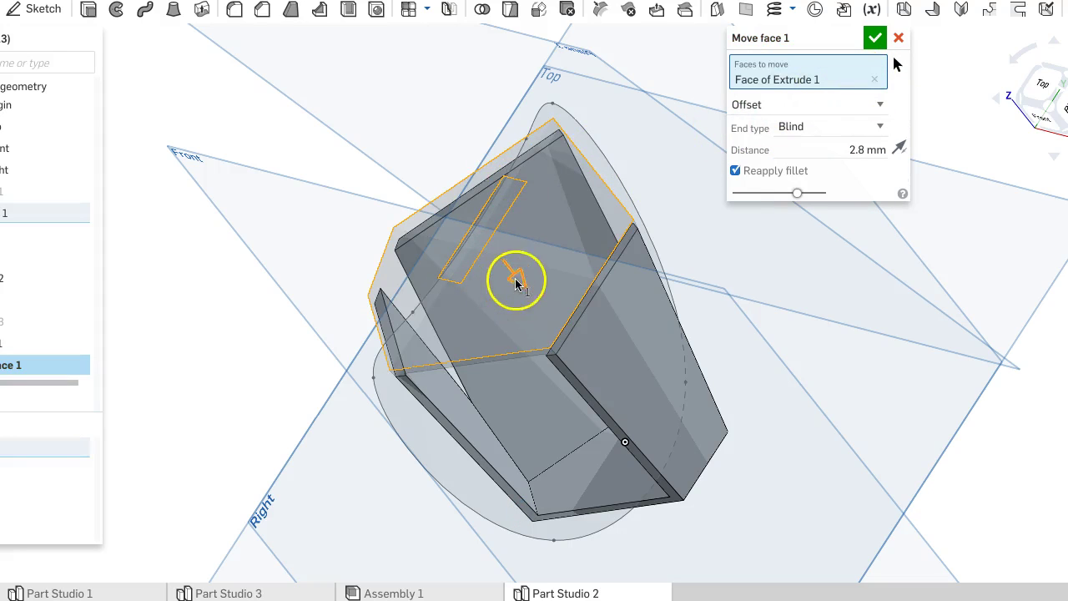
left_click_drag(500, 274, 439, 217)
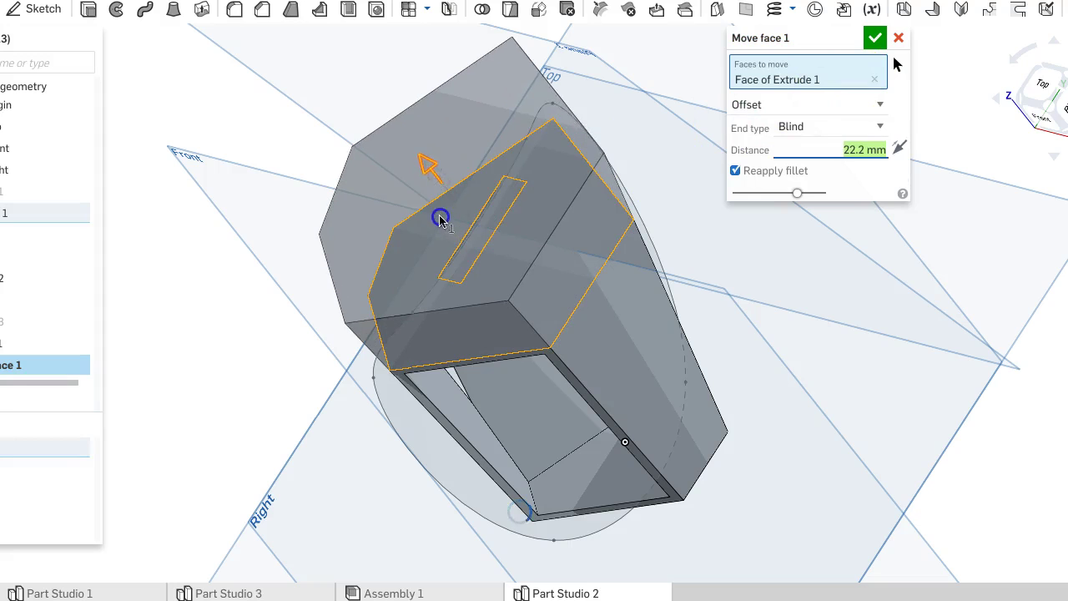
left_click_drag(249, 261, 245, 210)
right_click_drag(245, 207, 334, 125)
left_click(874, 38)
right_click_drag(838, 49, 687, 217)
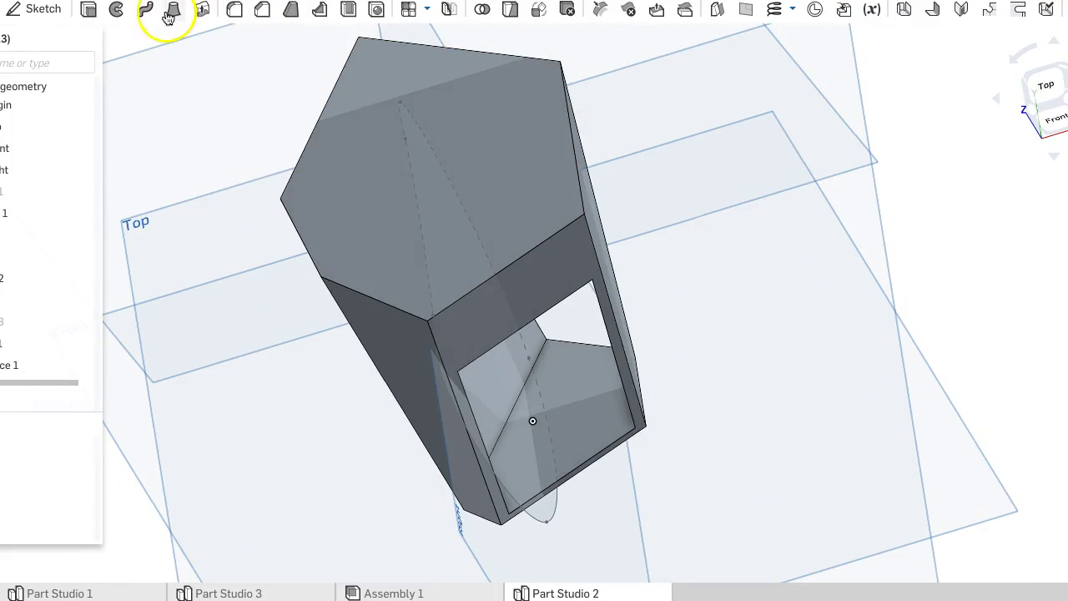
key("ctrl+z")
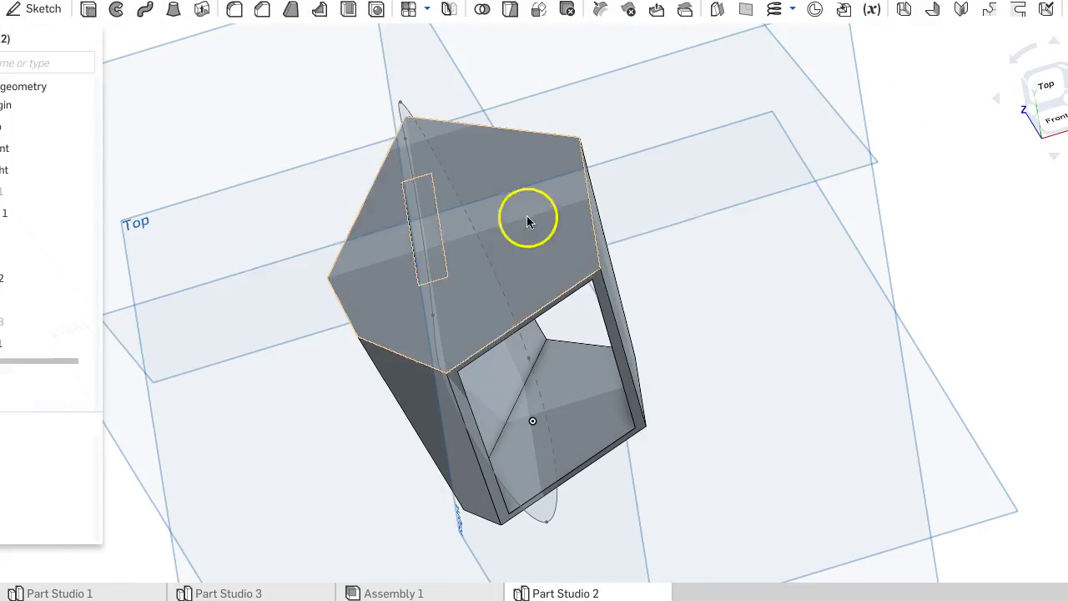
Offset one long outer side face beside the shelled opening outward by about 4.1 mm with Move face
left_click(655, 16)
right_click_drag(715, 195, 589, 281)
left_click(590, 284)
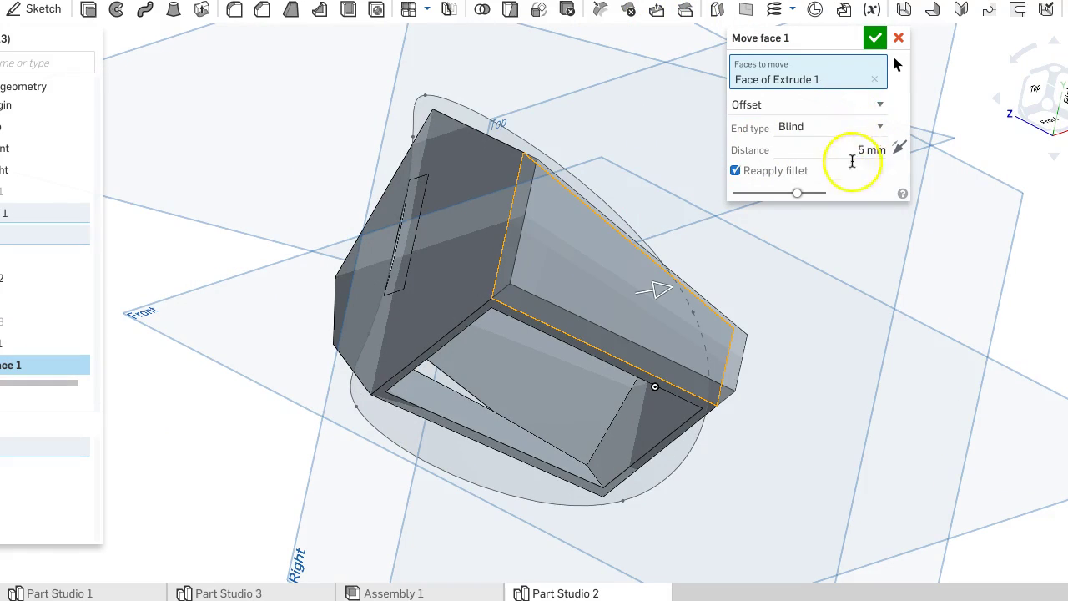
left_click_drag(667, 290, 738, 252)
mouse_move(705, 317)
right_mouse_down()
mouse_move(755, 262)
mouse_move(708, 304)
right_mouse_up()
left_click_drag(674, 326, 701, 310)
right_click_drag(734, 317, 543, 279)
left_click_drag(481, 245, 566, 222)
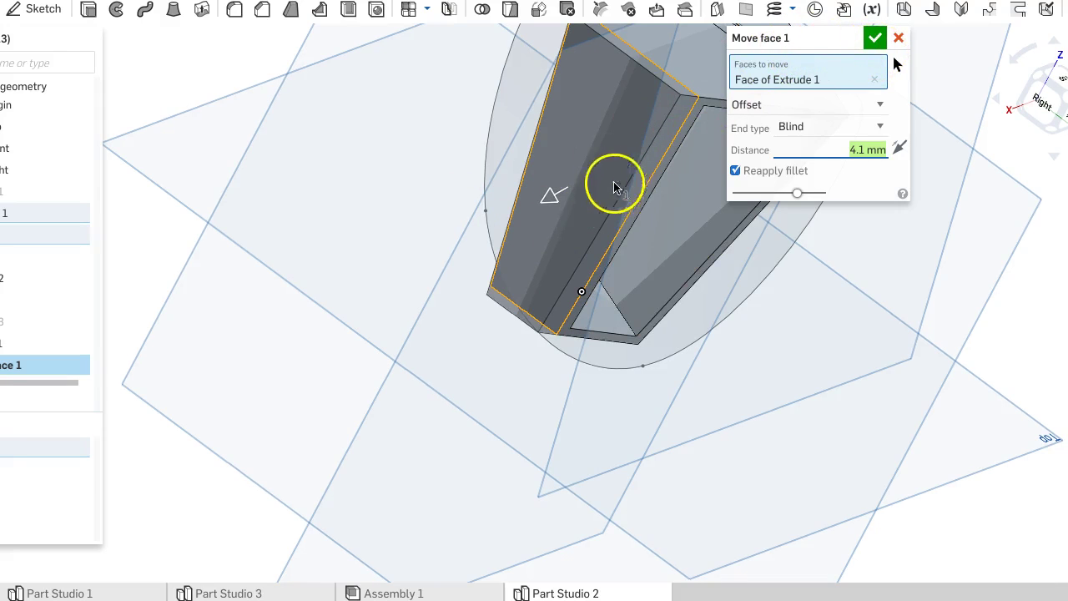
Add the adjoining narrow end face to the Move face selection, offset both faces by about 7.3 mm, and accept
mouse_move(684, 267)
right_mouse_down()
mouse_move(634, 257)
mouse_move(610, 267)
mouse_move(603, 209)
mouse_move(622, 195)
mouse_move(620, 264)
right_mouse_up()
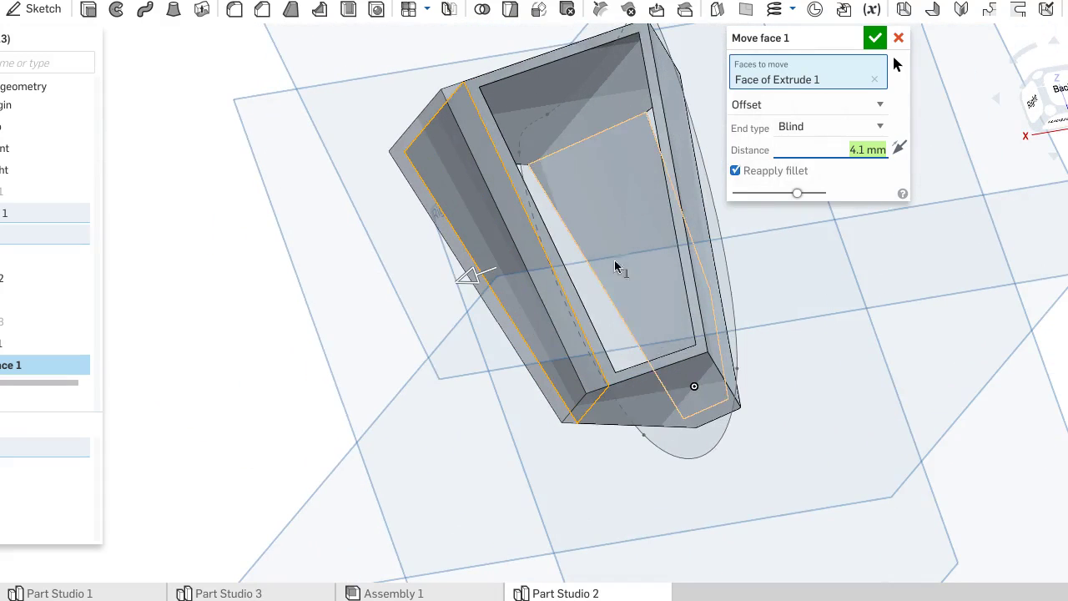
left_click(639, 394)
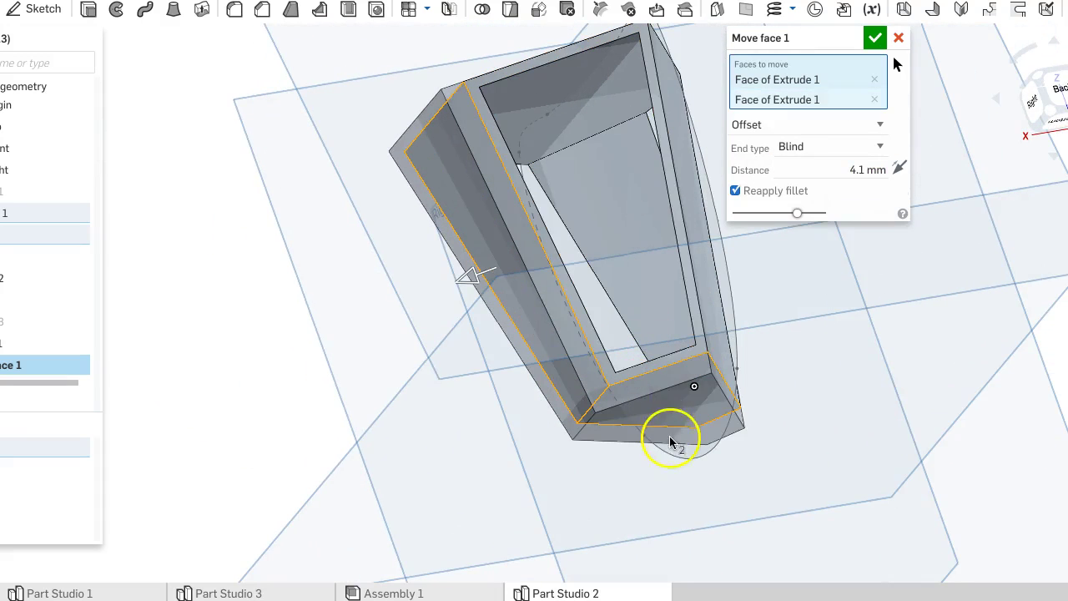
mouse_move(469, 284)
left_mouse_down()
mouse_move(505, 265)
mouse_move(455, 289)
left_mouse_up()
right_click_drag(784, 305, 707, 357)
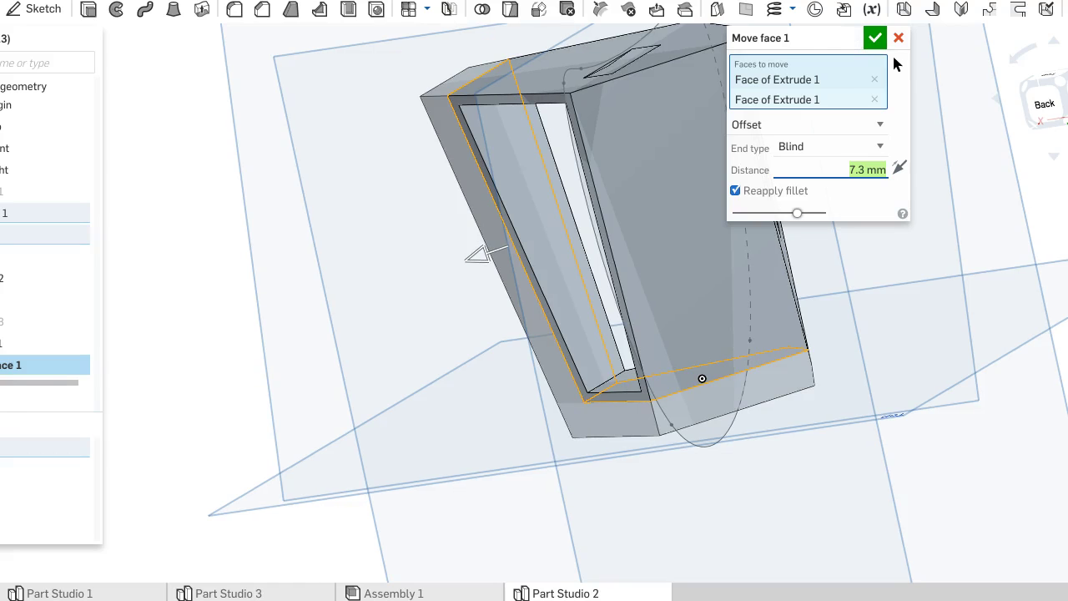
left_click(873, 38)
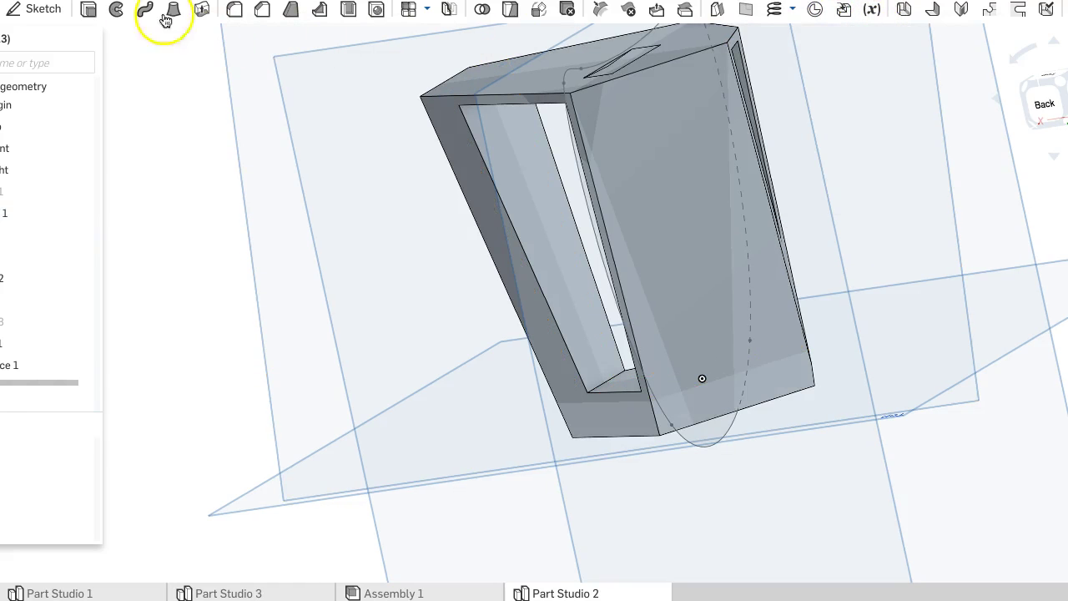